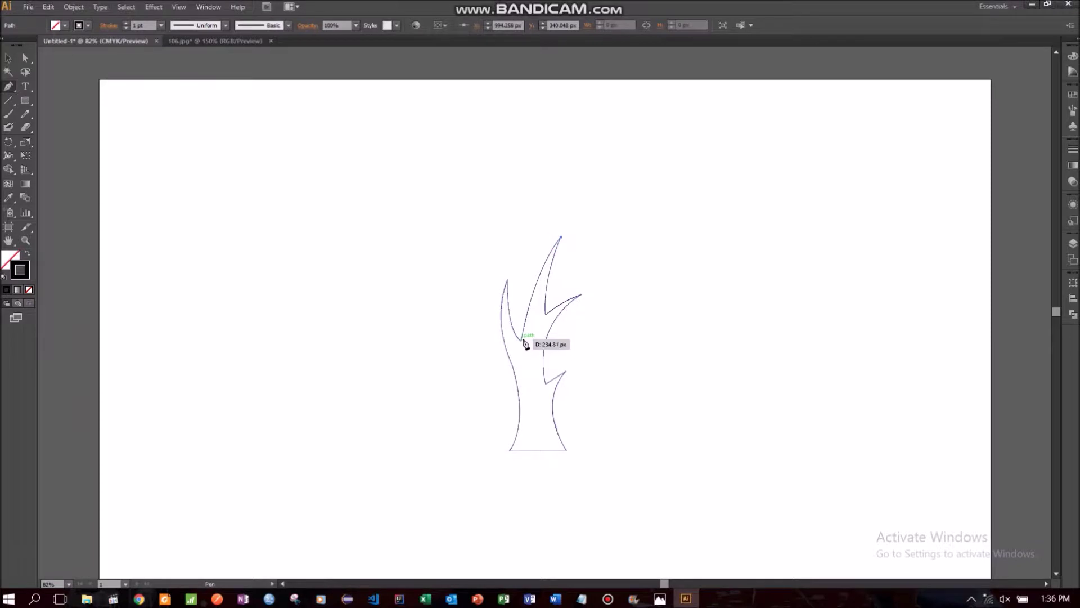
# Trace the tallest branch's left edge down to the fork and up to the left branch tip with the Pen tool.
pyautogui.moveTo(522, 341); pyautogui.dragTo(515, 407)
pyautogui.click(520, 340)
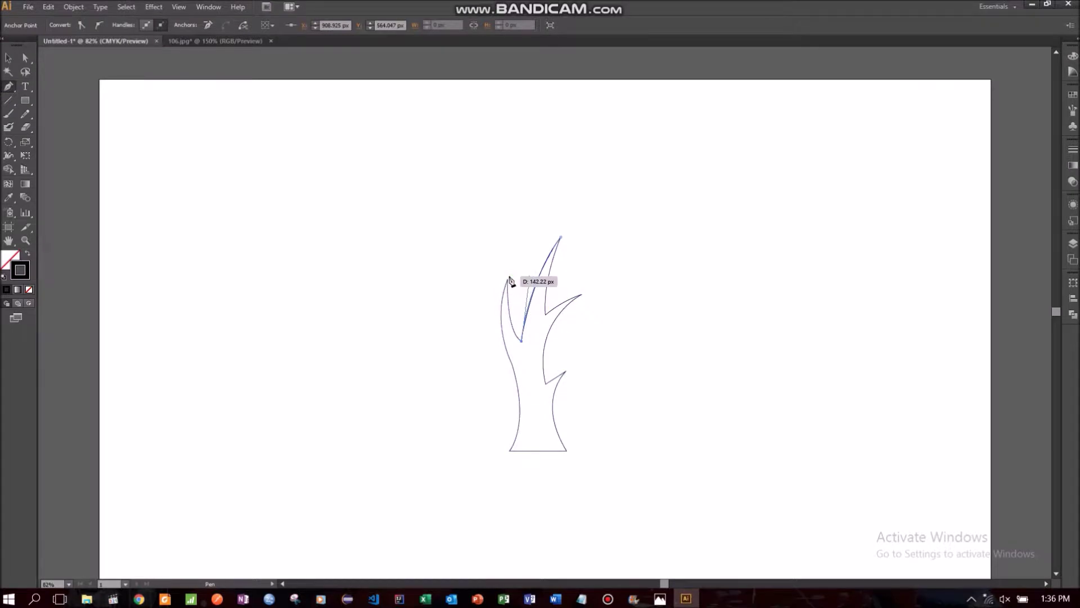
pyautogui.moveTo(506, 280); pyautogui.dragTo(509, 219)
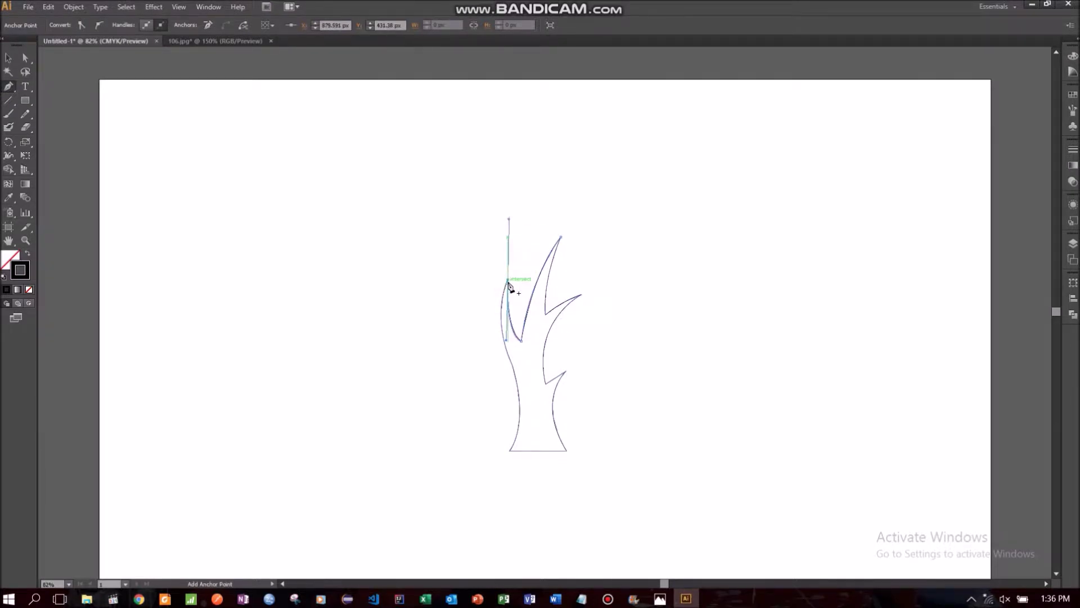
pyautogui.click(508, 281)
# Continue the traced path down the trunk's curved left edge to the left corner of the base.
pyautogui.moveTo(519, 393); pyautogui.dragTo(543, 435)
pyautogui.rightClick(418, 308)
pyautogui.click(430, 306)
pyautogui.click(513, 369)
pyautogui.moveTo(523, 384); pyautogui.dragTo(532, 402)
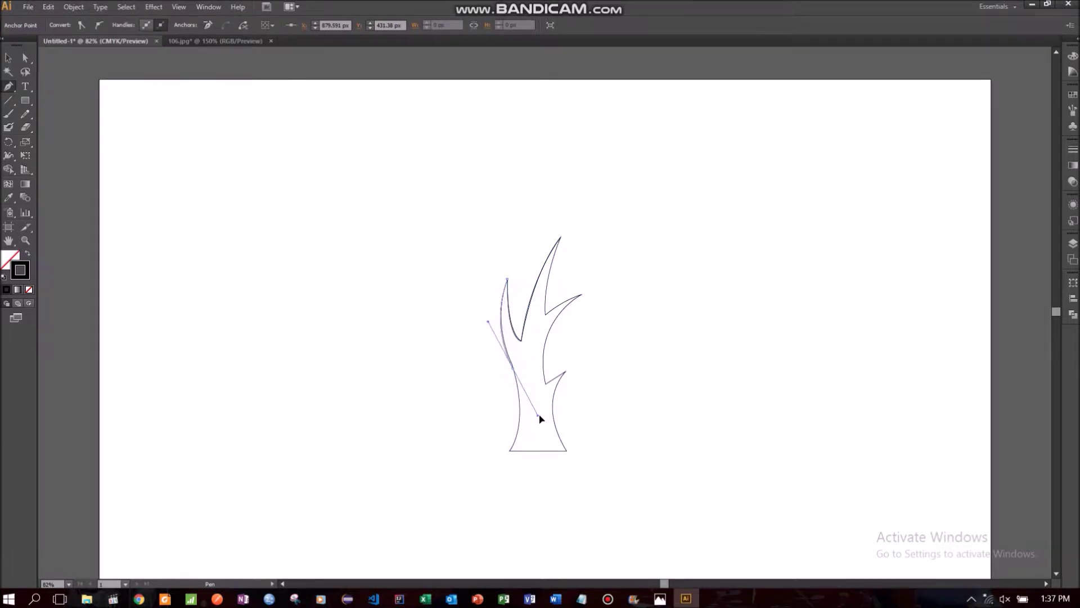
pyautogui.moveTo(540, 419); pyautogui.dragTo(539, 417)
pyautogui.click(513, 369)
pyautogui.moveTo(510, 450); pyautogui.dragTo(486, 472)
pyautogui.click(508, 449)
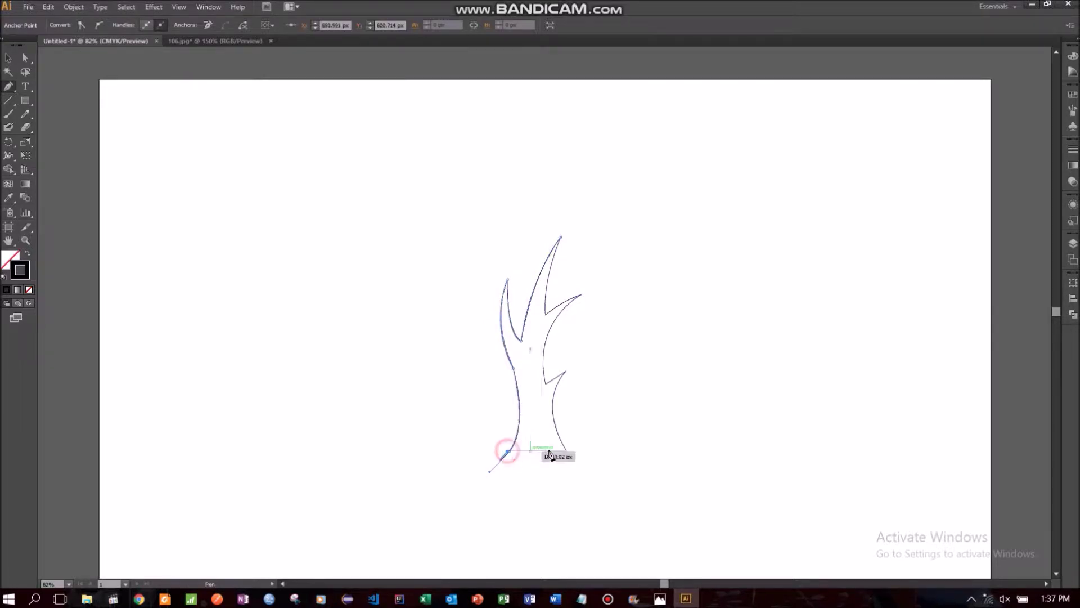
# Trace the straight base, the trunk's right edge and the small lower right branch to its inner notch.
pyautogui.click(568, 452)
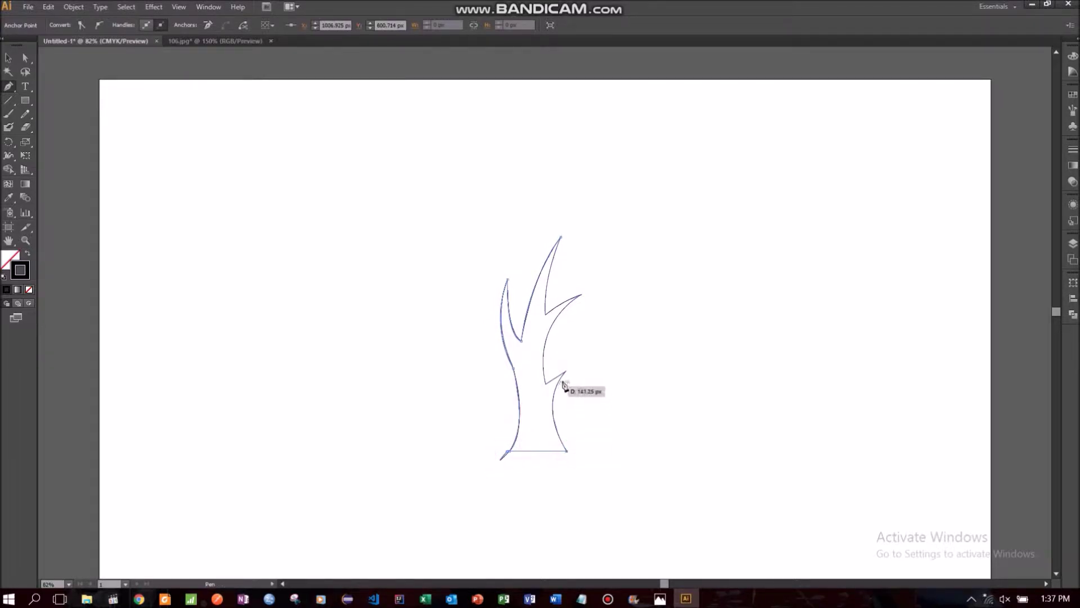
pyautogui.moveTo(567, 372); pyautogui.dragTo(597, 329)
pyautogui.moveTo(564, 372); pyautogui.dragTo(546, 386)
pyautogui.click(545, 384)
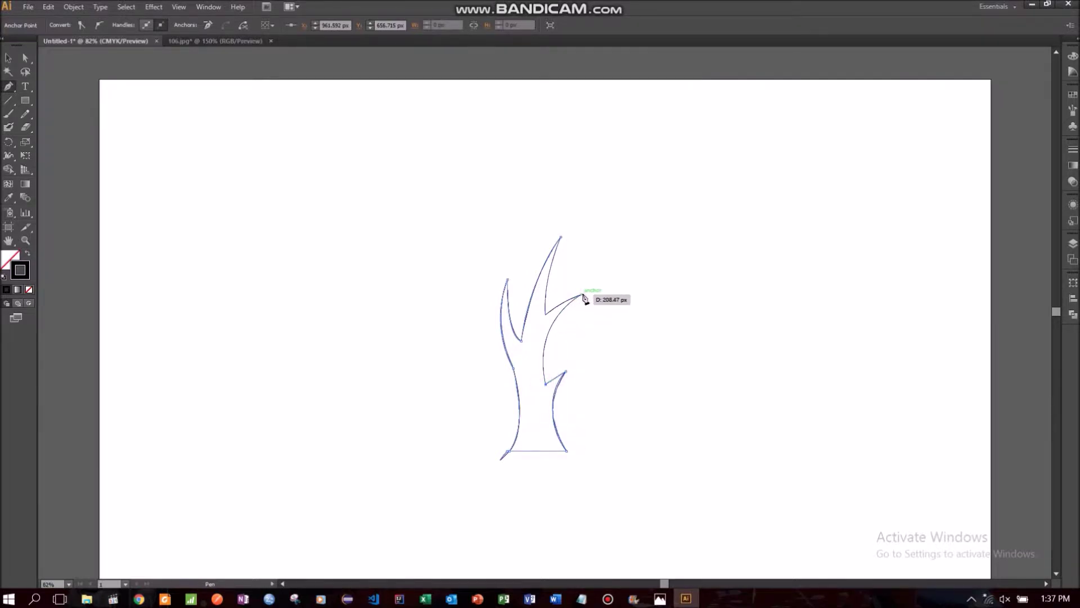
# Trace the upper right branch and close the path at the tip of the tallest branch.
pyautogui.moveTo(581, 295); pyautogui.dragTo(637, 257)
pyautogui.moveTo(581, 293); pyautogui.dragTo(530, 327)
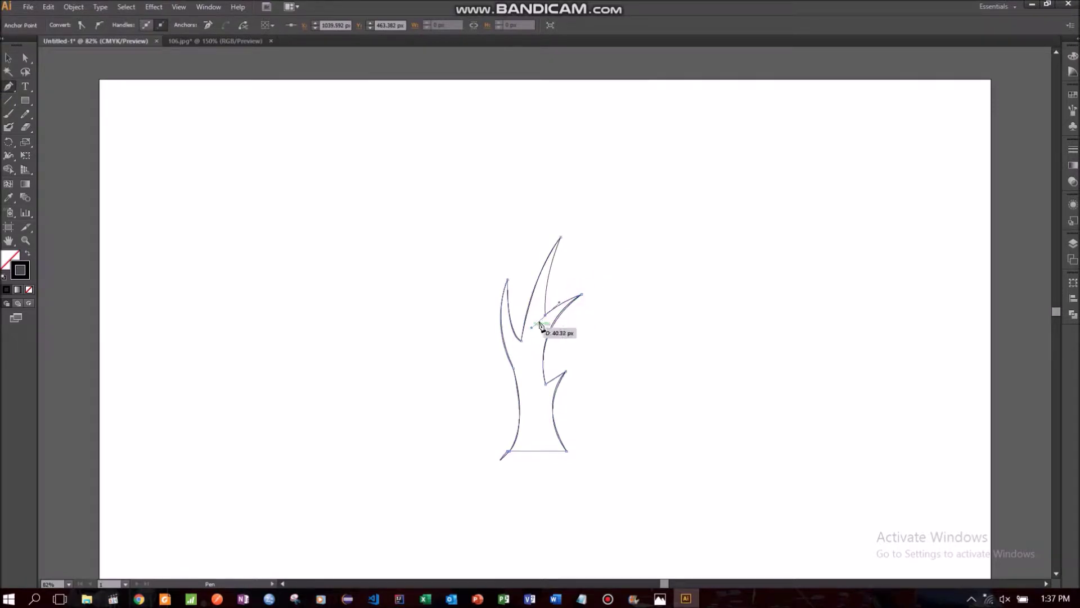
pyautogui.click(546, 314)
pyautogui.moveTo(561, 237); pyautogui.dragTo(573, 228)
pyautogui.rightClick(627, 223)
pyautogui.click(630, 228)
pyautogui.rightClick(631, 227)
pyautogui.click(634, 231)
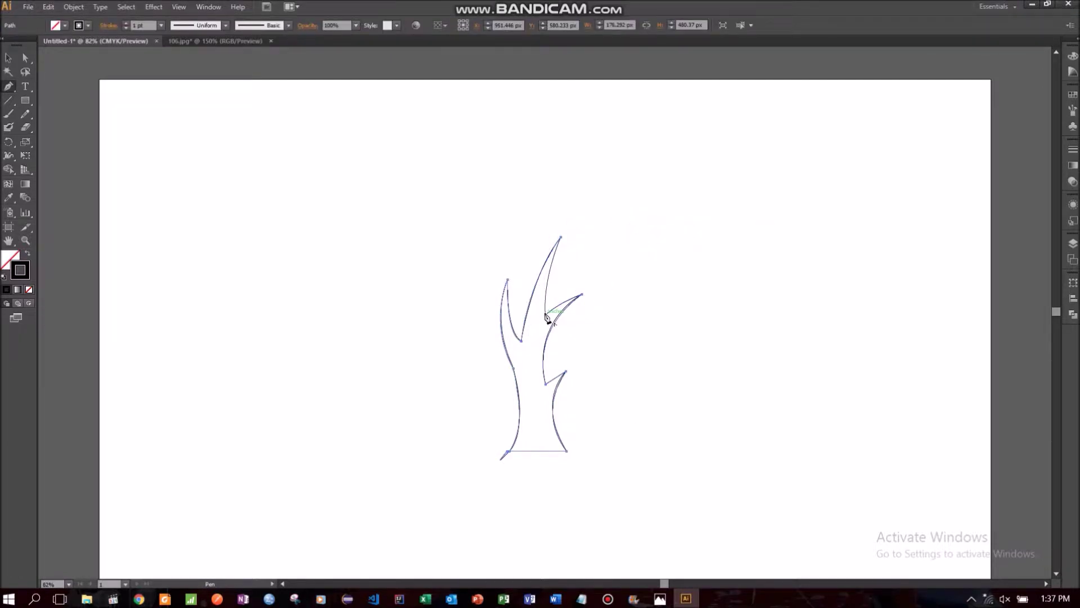
pyautogui.click(546, 315)
pyautogui.moveTo(560, 236); pyautogui.dragTo(580, 221)
# Move the traced tree outline horizontally to the right, clear of the original trunk.
pyautogui.click(8, 59)
pyautogui.click(267, 344)
pyautogui.moveTo(511, 453); pyautogui.dragTo(722, 453)
pyautogui.click(579, 491)
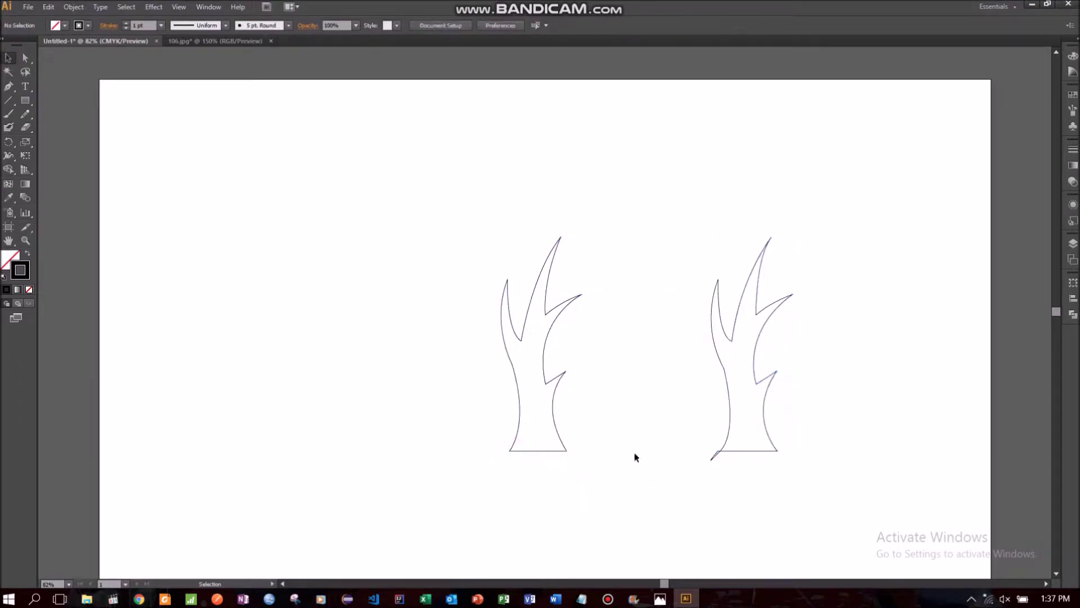
# Draw an upright closed leaf with two pointed ends, about 85 px wide and 212 px tall, left of the trunk.
pyautogui.click(8, 87)
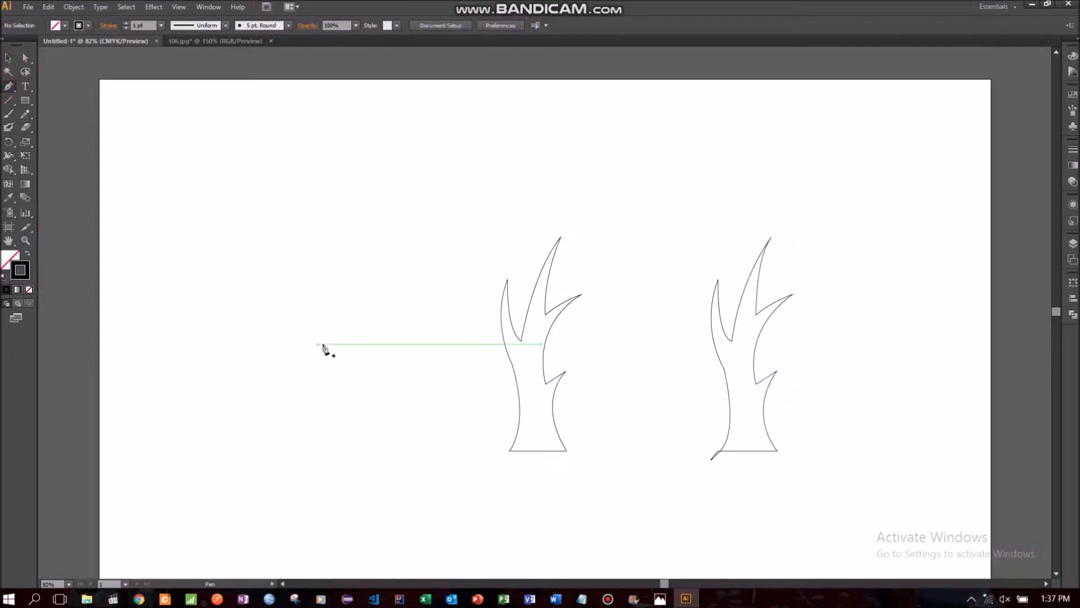
pyautogui.click(328, 288)
pyautogui.moveTo(329, 387); pyautogui.dragTo(373, 444)
pyautogui.click(329, 387)
pyautogui.moveTo(328, 289); pyautogui.dragTo(284, 239)
# Rotate the leaf so its upper tip leans right toward the trunk and move it just left of the trunk.
pyautogui.click(8, 58)
pyautogui.click(299, 382)
pyautogui.moveTo(259, 307); pyautogui.dragTo(357, 387)
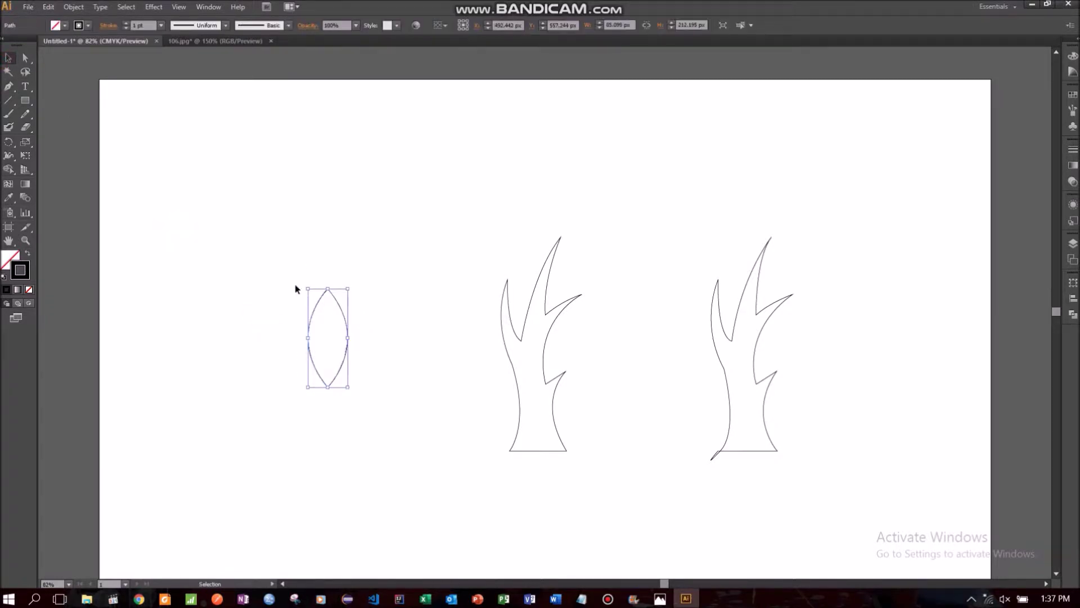
pyautogui.moveTo(304, 285); pyautogui.dragTo(309, 380)
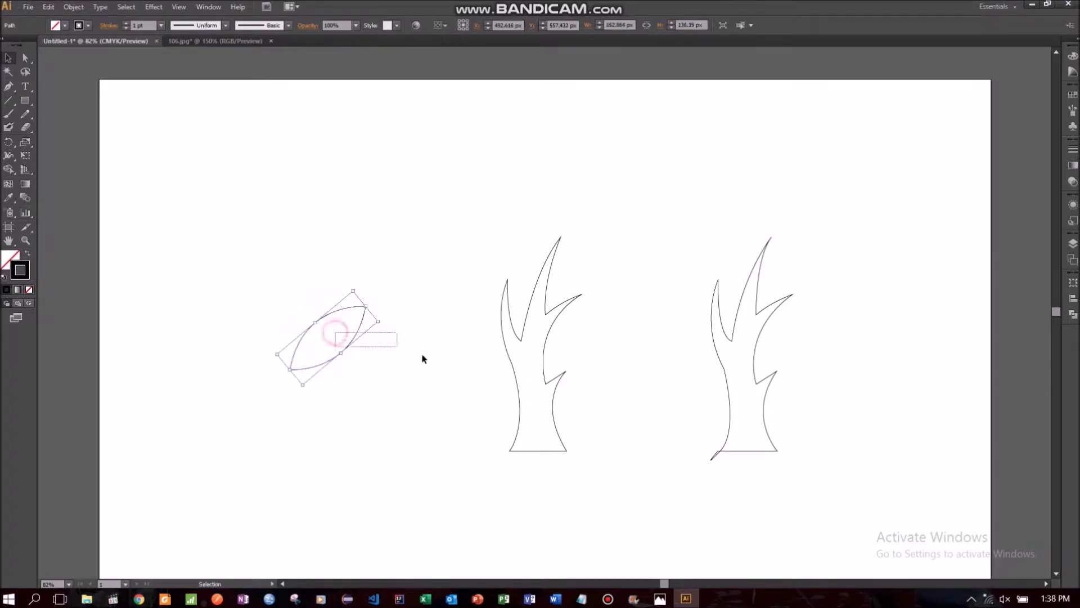
pyautogui.moveTo(318, 323); pyautogui.dragTo(425, 340)
pyautogui.click(349, 333)
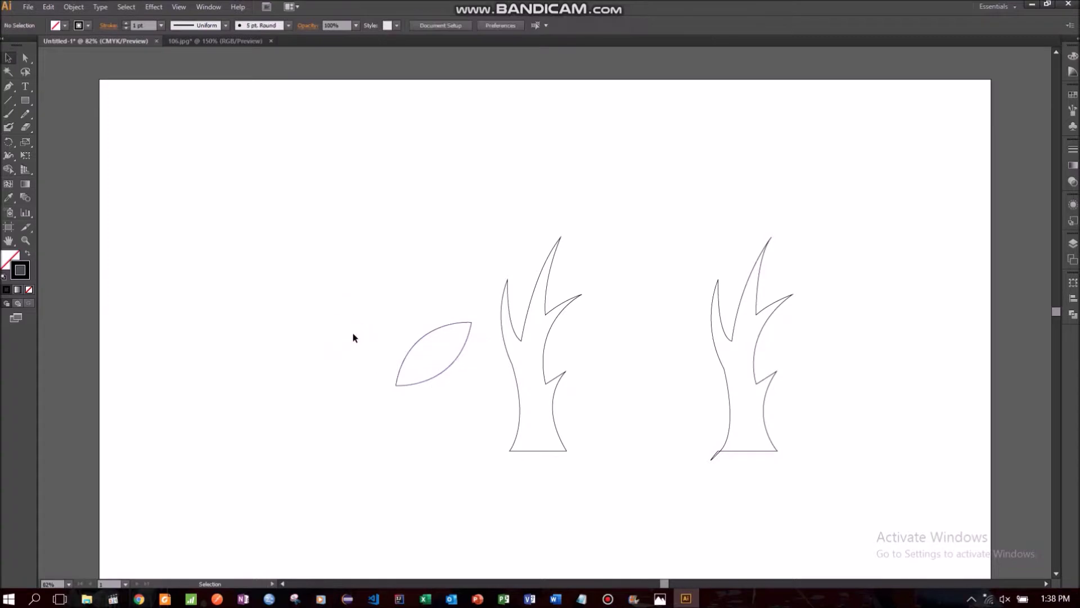
# Duplicate the leaf in front, shrink the copy and place it between the large leaf and the trunk.
pyautogui.click(419, 343)
pyautogui.click(49, 7)
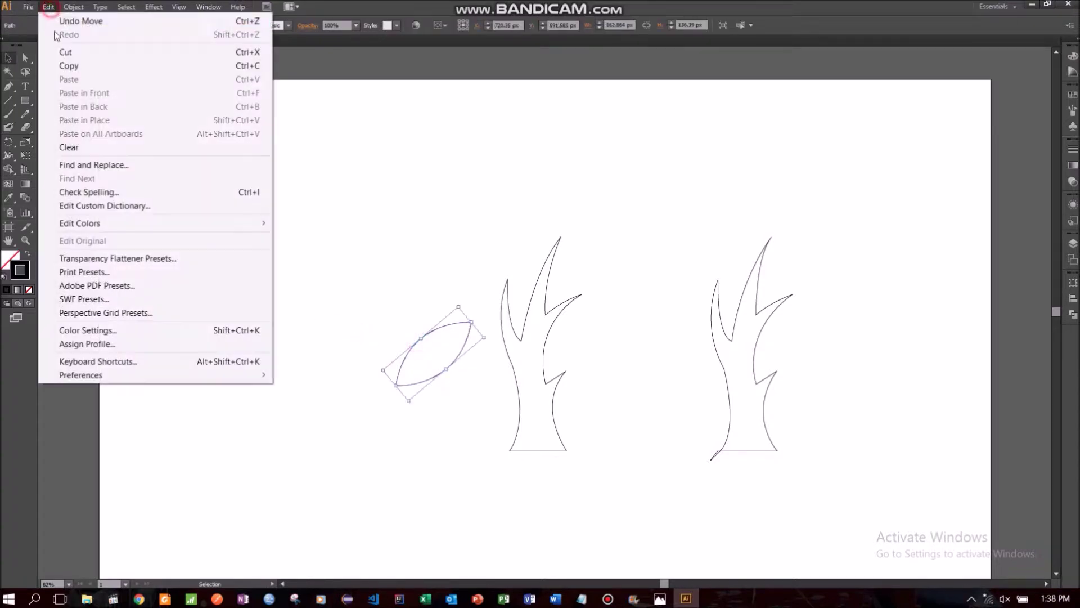
pyautogui.click(67, 65)
pyautogui.click(48, 7)
pyautogui.click(67, 92)
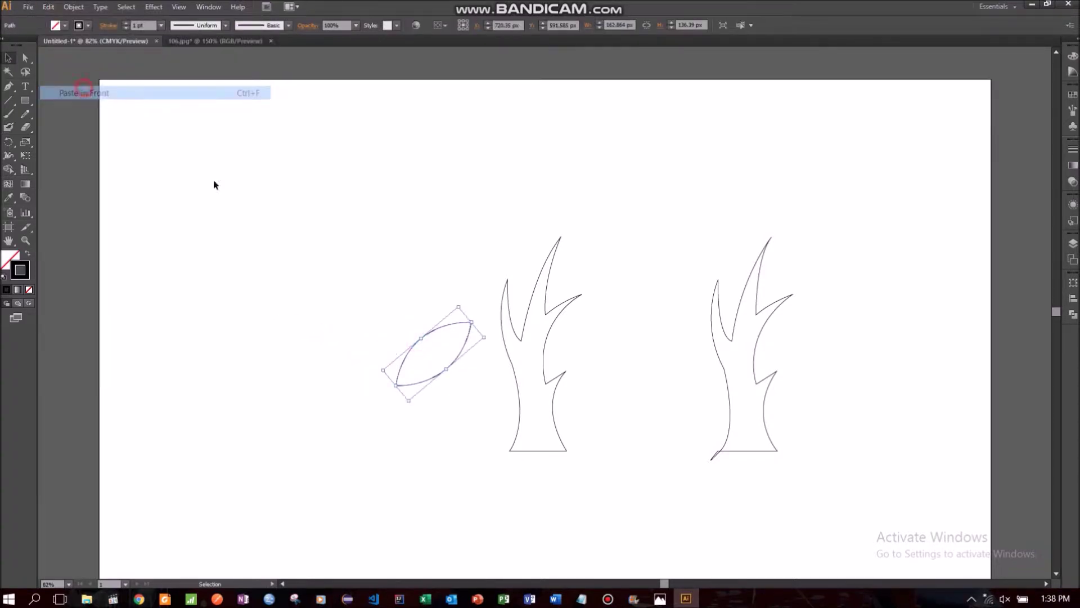
pyautogui.moveTo(407, 402); pyautogui.dragTo(462, 366)
pyautogui.click(386, 451)
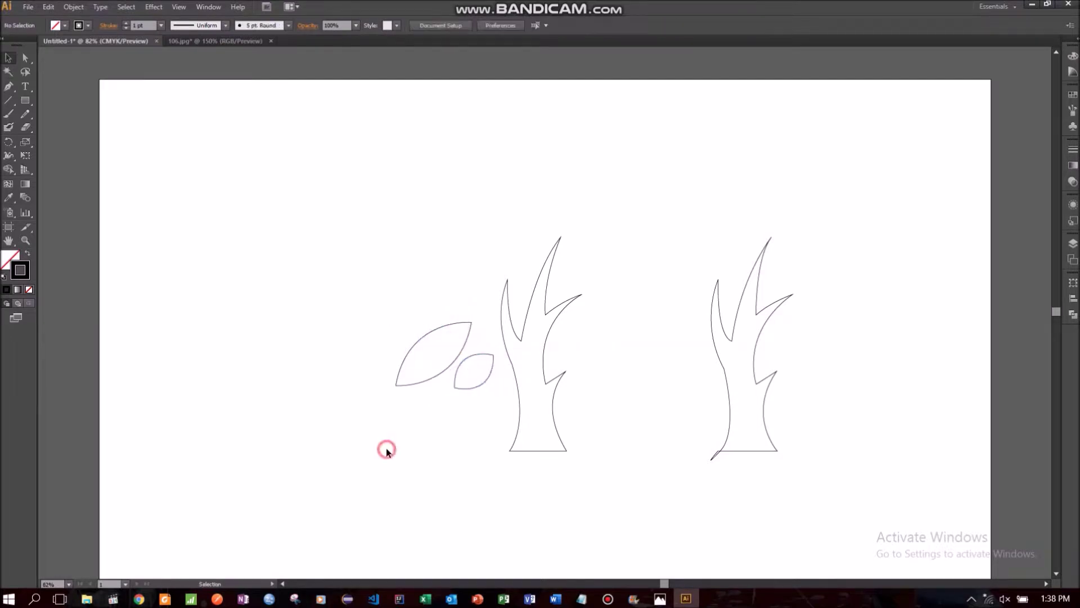
# Duplicate the large leaf in front, place the copy above it and rotate it to slope down toward the trunk.
pyautogui.moveTo(385, 324); pyautogui.dragTo(410, 374)
pyautogui.click(49, 7)
pyautogui.click(68, 66)
pyautogui.click(48, 7)
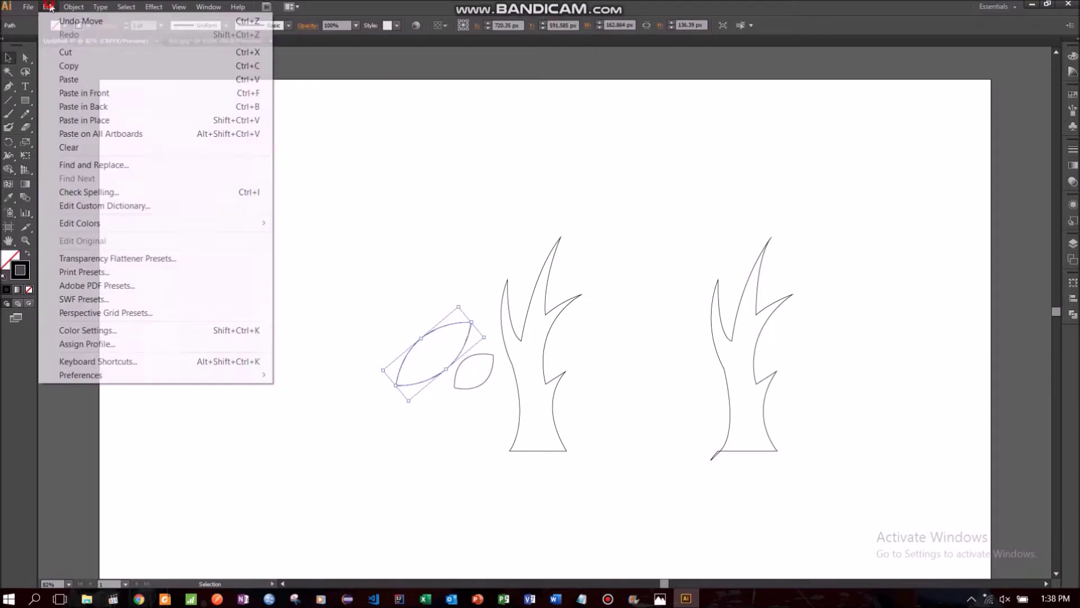
pyautogui.click(82, 93)
pyautogui.moveTo(415, 346); pyautogui.dragTo(411, 278)
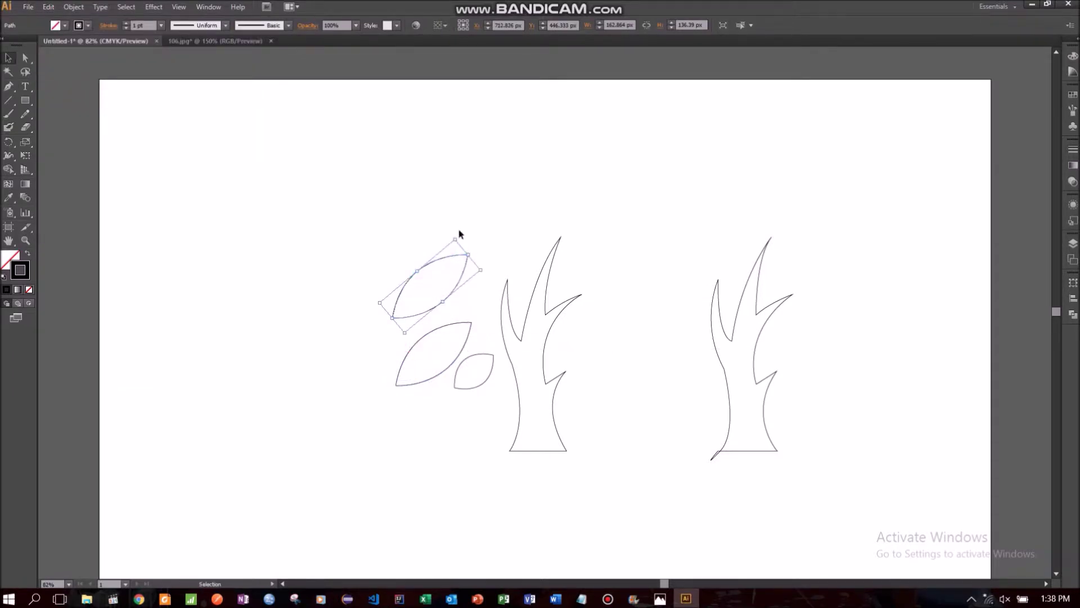
pyautogui.moveTo(454, 233); pyautogui.dragTo(498, 254)
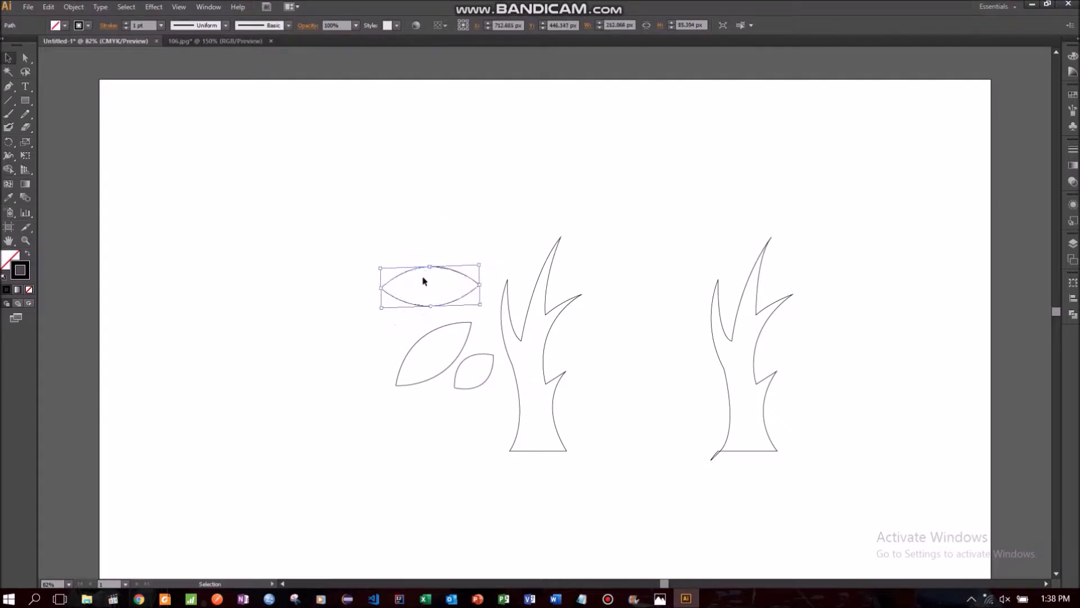
pyautogui.moveTo(401, 276); pyautogui.dragTo(400, 267)
pyautogui.moveTo(483, 250); pyautogui.dragTo(471, 281)
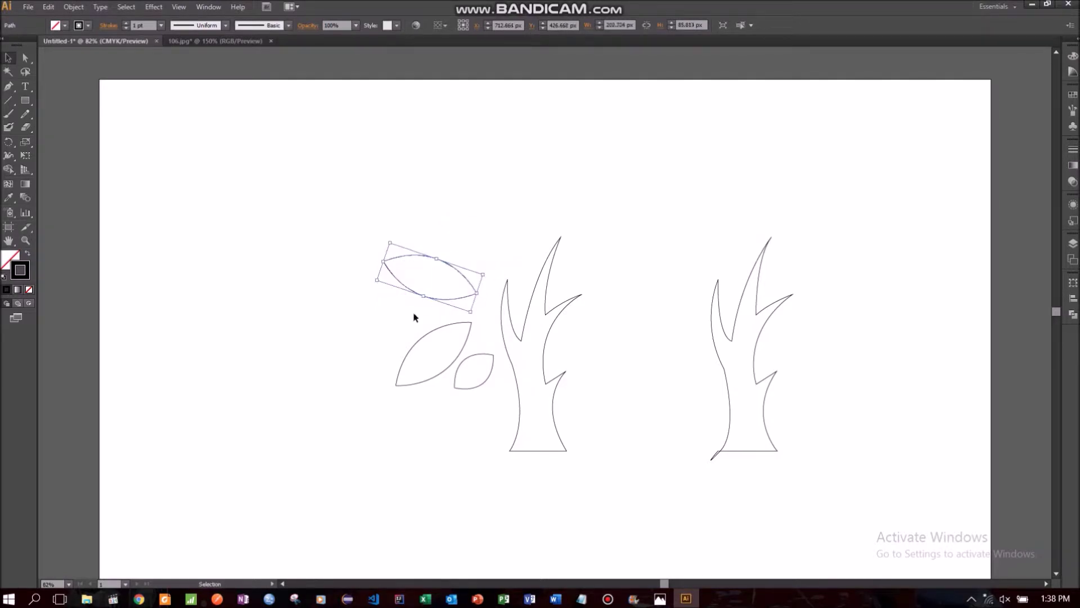
pyautogui.click(362, 346)
# Duplicate the small leaf and place the copy, tilted flatter, at the outer side between the two large leaves.
pyautogui.click(488, 372)
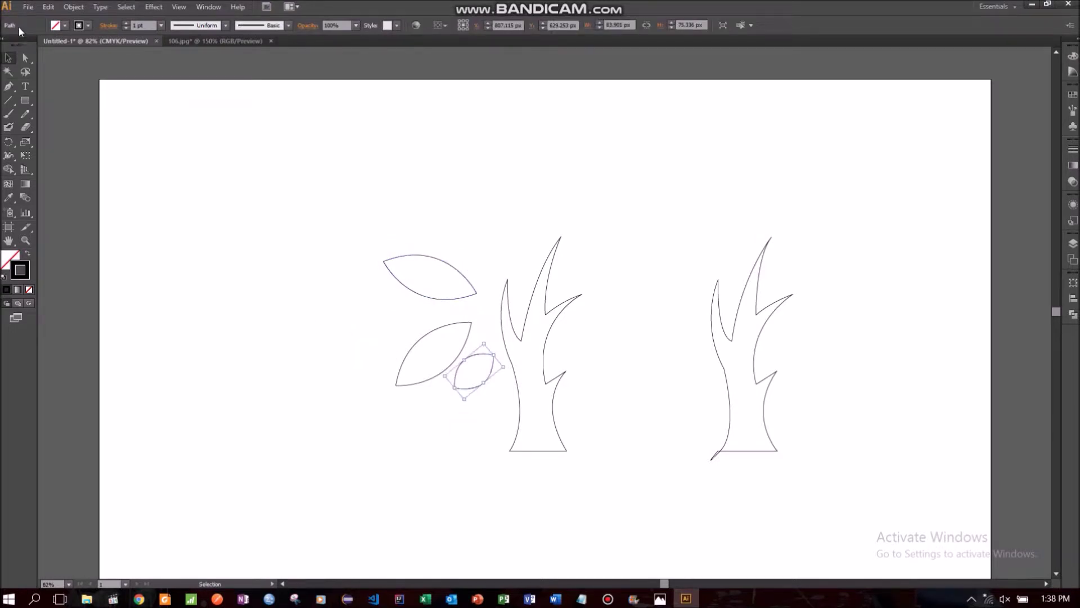
pyautogui.click(47, 7)
pyautogui.click(56, 66)
pyautogui.click(48, 6)
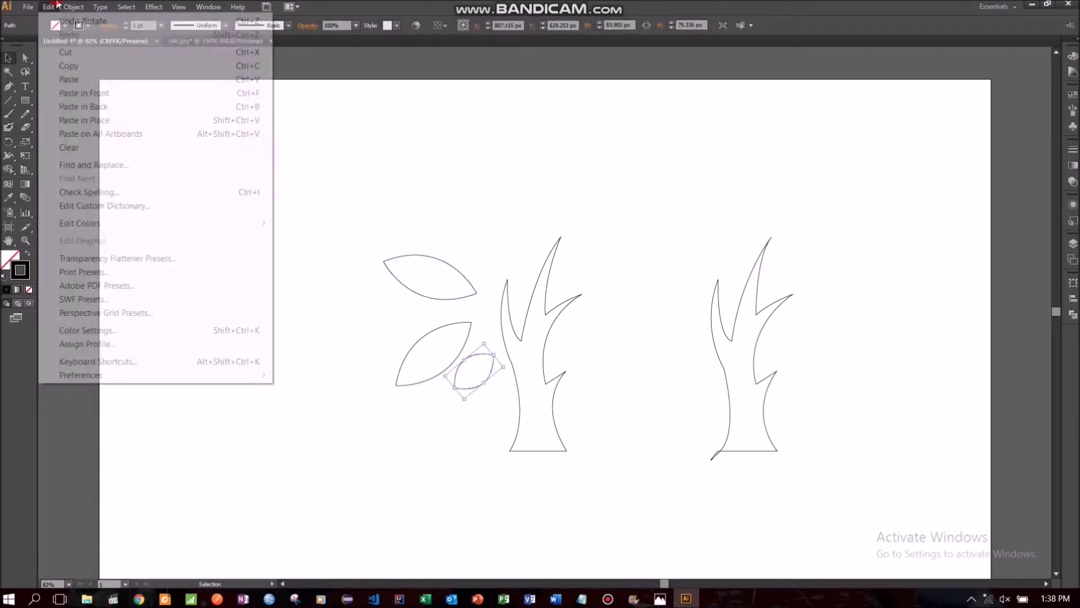
pyautogui.click(69, 80)
pyautogui.moveTo(459, 372); pyautogui.dragTo(414, 325)
pyautogui.click(333, 367)
# Duplicate the upper large leaf in front, rotate the copy steeper and move it above and to the right.
pyautogui.moveTo(360, 236); pyautogui.dragTo(421, 268)
pyautogui.click(53, 10)
pyautogui.click(50, 8)
pyautogui.click(50, 8)
pyautogui.click(78, 93)
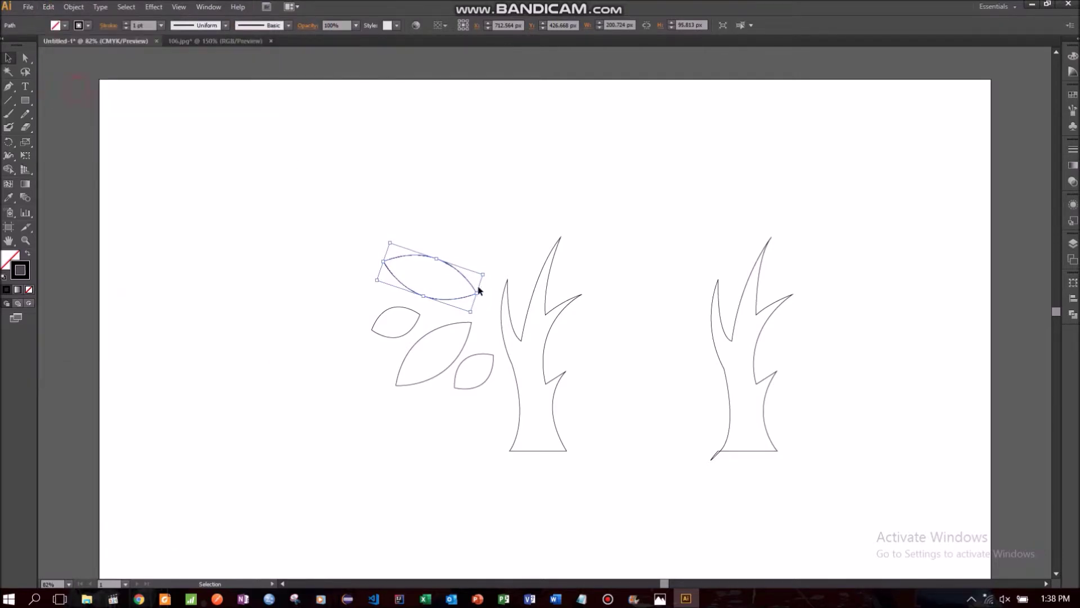
pyautogui.moveTo(488, 271); pyautogui.dragTo(501, 309)
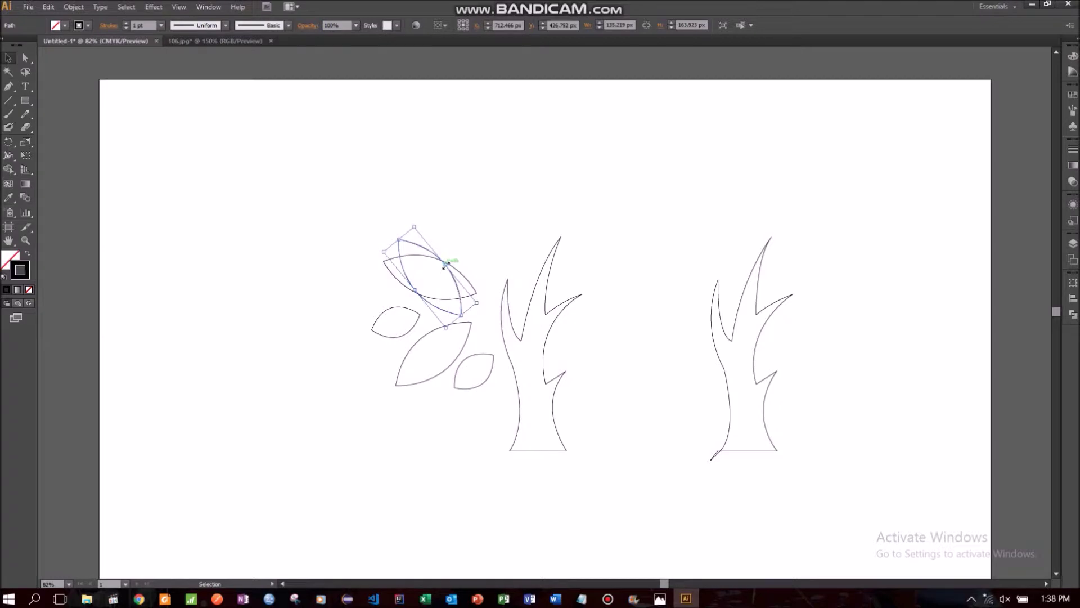
pyautogui.moveTo(448, 274); pyautogui.dragTo(487, 212)
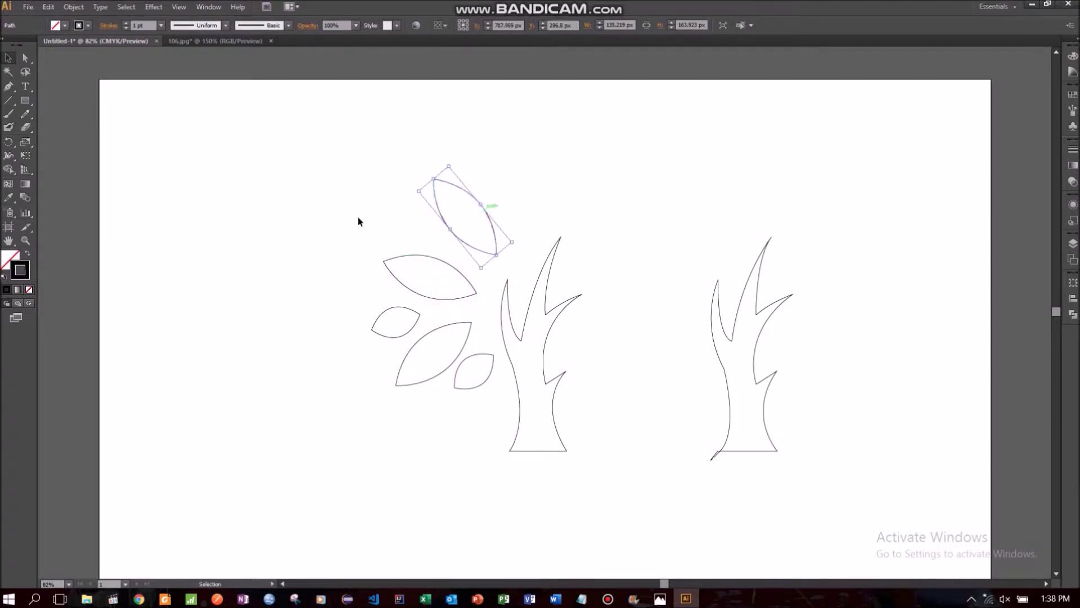
pyautogui.click(319, 217)
# Duplicate the outer small leaf in front and place the copy, sloping down toward the trunk, between the two upper large leaves.
pyautogui.moveTo(342, 294); pyautogui.dragTo(396, 341)
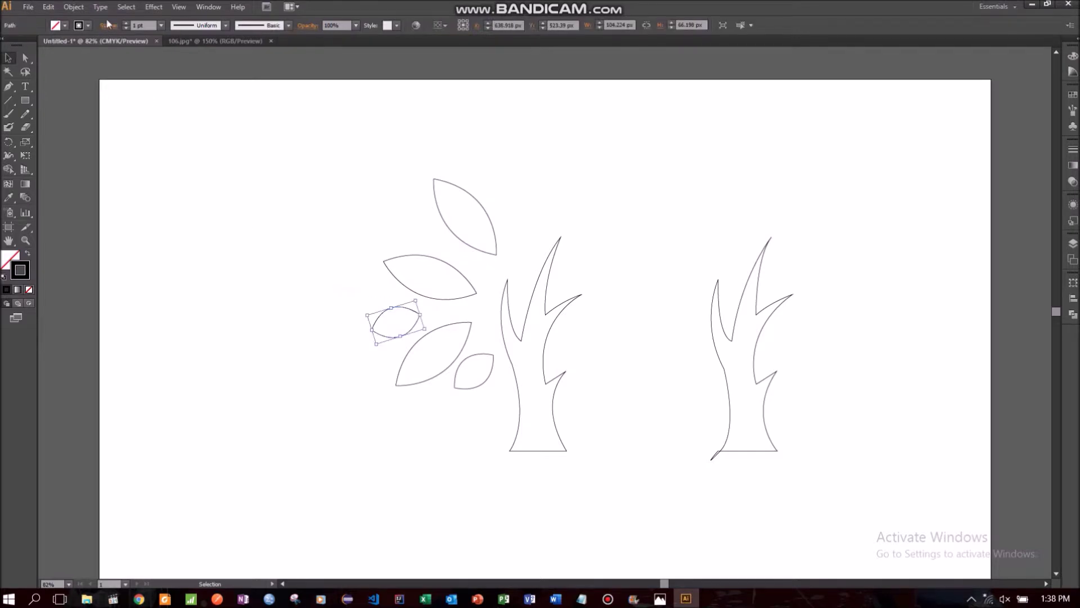
pyautogui.click(48, 6)
pyautogui.click(68, 65)
pyautogui.click(48, 7)
pyautogui.click(76, 93)
pyautogui.moveTo(373, 322); pyautogui.dragTo(439, 234)
pyautogui.click(233, 277)
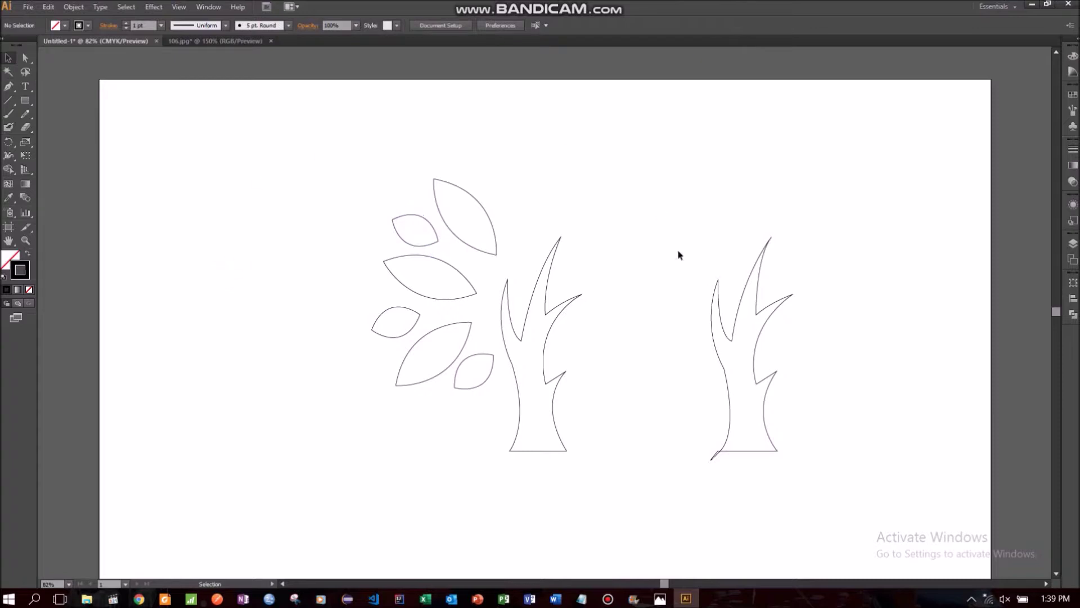
# Turn the traced tree outline on the right into a symbol and delete the symbol together with its instances.
pyautogui.moveTo(789, 412); pyautogui.dragTo(970, 136)
pyautogui.click(547, 356)
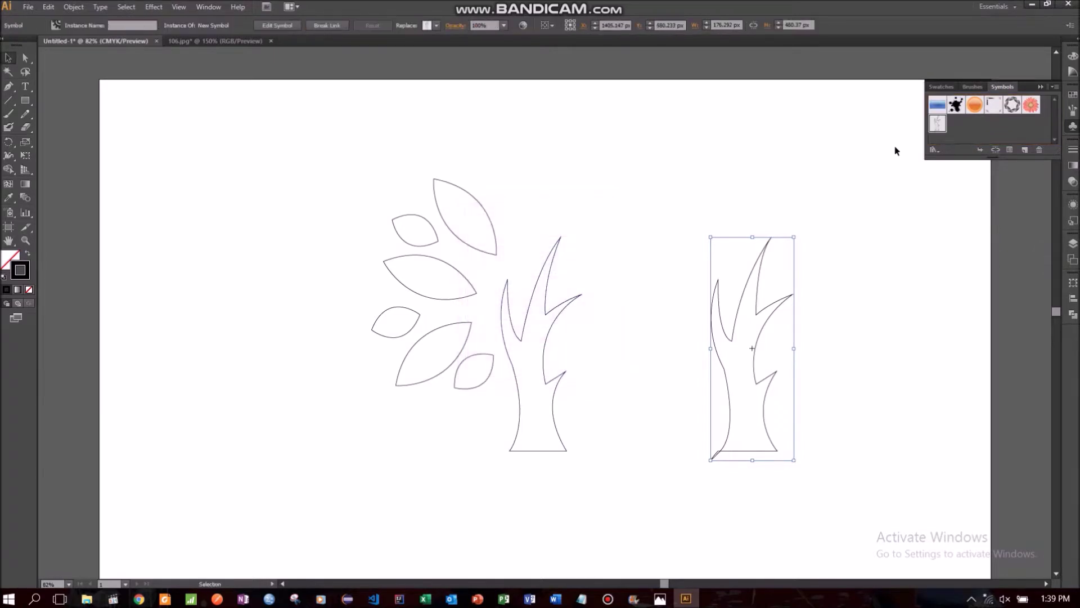
pyautogui.click(1030, 149)
pyautogui.click(573, 313)
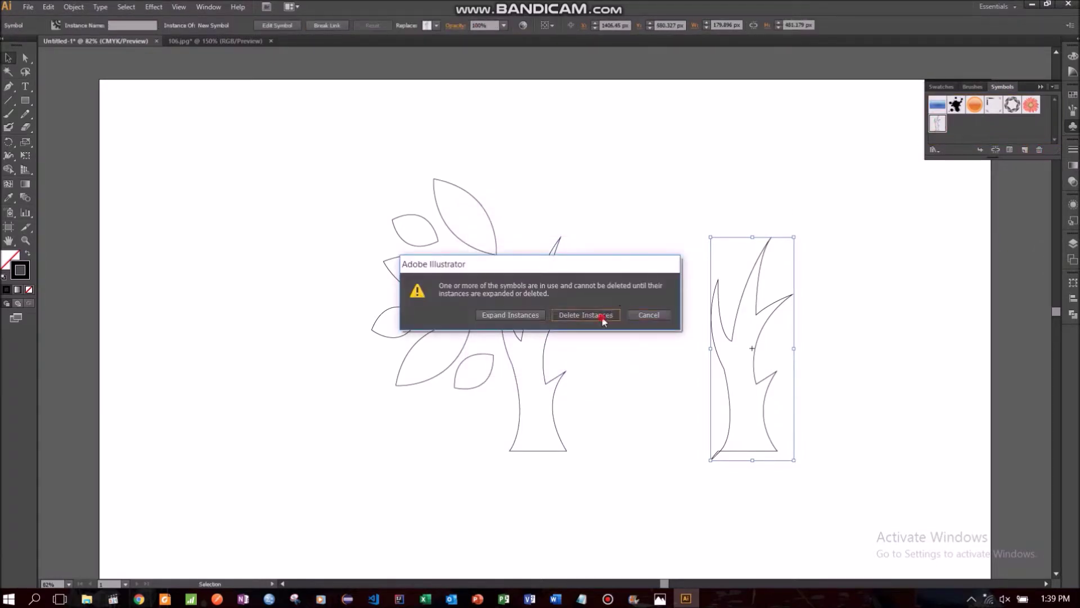
pyautogui.click(1038, 88)
# Duplicate the topmost large leaf in front, place the copy above the tallest branch and rotate it upright.
pyautogui.click(431, 179)
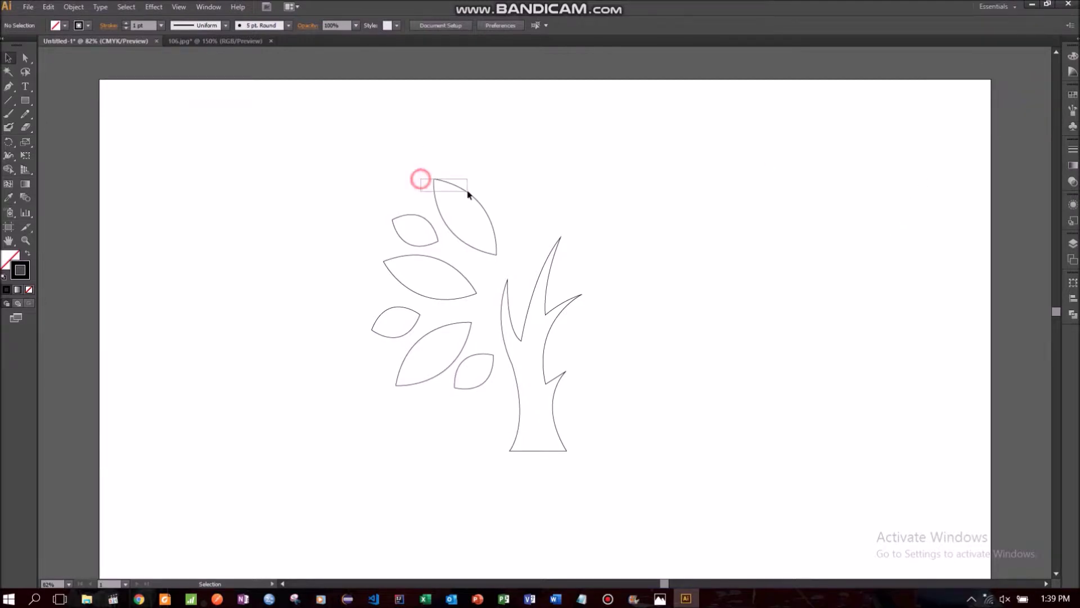
pyautogui.click(49, 7)
pyautogui.click(57, 66)
pyautogui.click(48, 7)
pyautogui.click(84, 93)
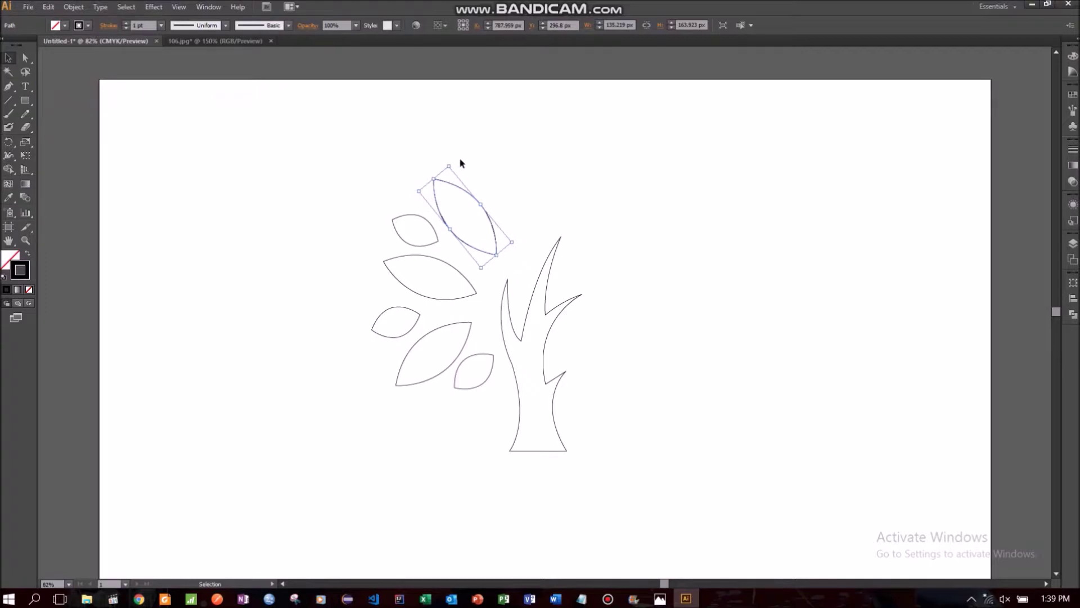
pyautogui.moveTo(489, 174); pyautogui.dragTo(524, 157)
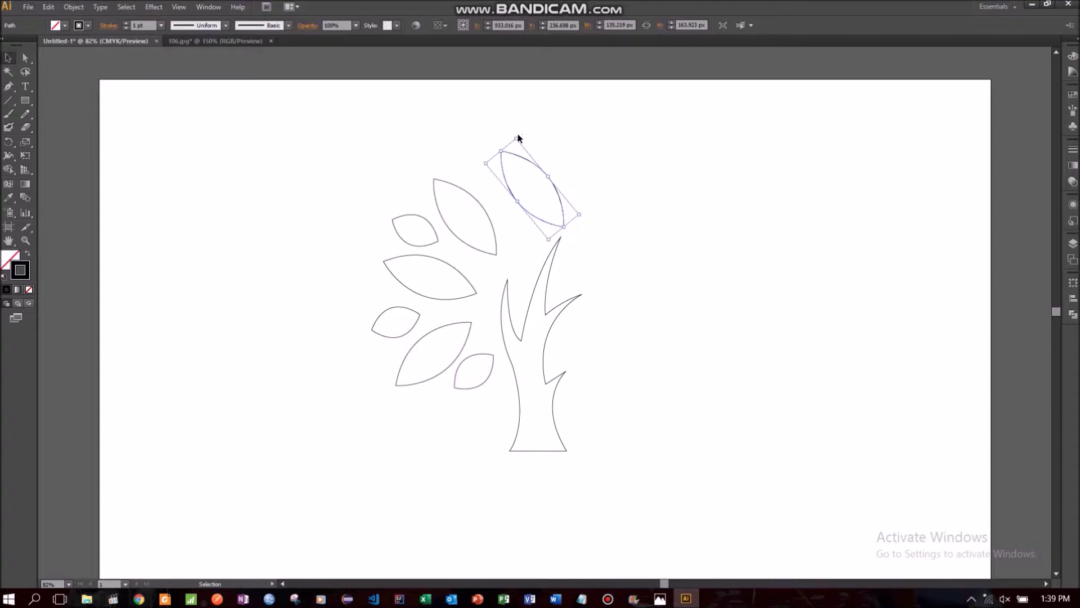
pyautogui.moveTo(518, 138)
pyautogui.mouseDown()
pyautogui.moveTo(553, 150)
pyautogui.moveTo(528, 149)
pyautogui.mouseUp()
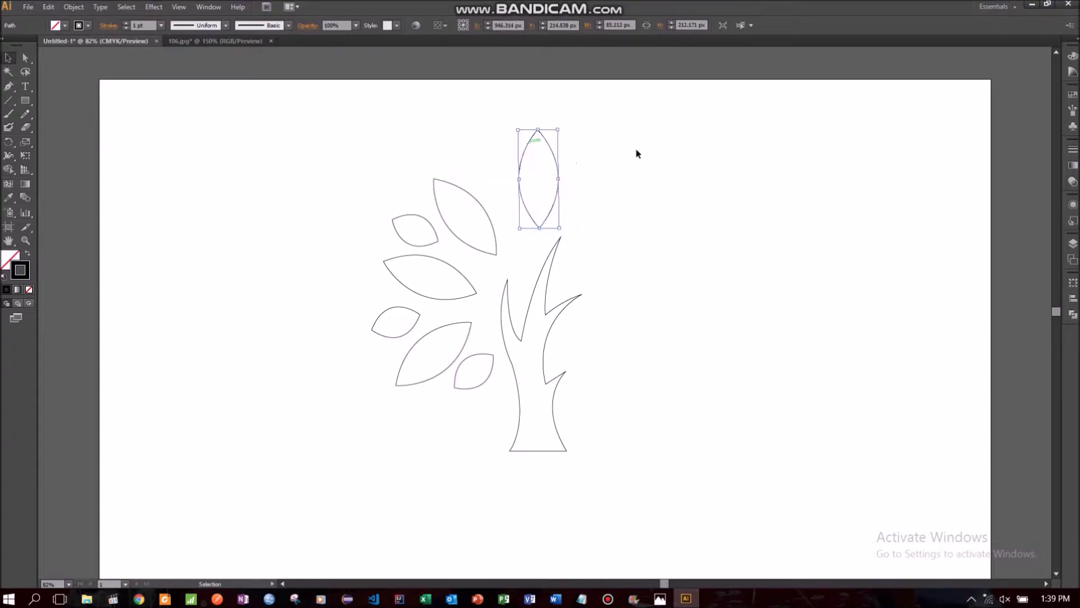
pyautogui.click(682, 153)
# Duplicate the upper small leaf in front and place the copy, rotated steeply, between the two topmost large leaves.
pyautogui.moveTo(361, 210); pyautogui.dragTo(408, 225)
pyautogui.click(48, 6)
pyautogui.click(62, 70)
pyautogui.click(48, 7)
pyautogui.click(84, 93)
pyautogui.moveTo(411, 215); pyautogui.dragTo(483, 164)
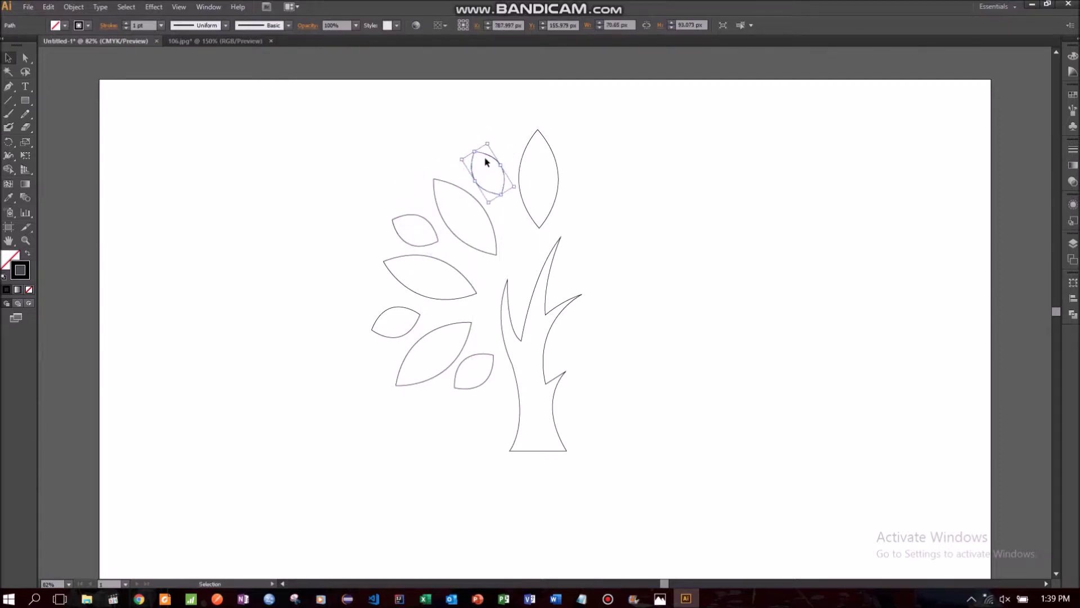
pyautogui.moveTo(489, 139); pyautogui.dragTo(502, 143)
pyautogui.click(646, 160)
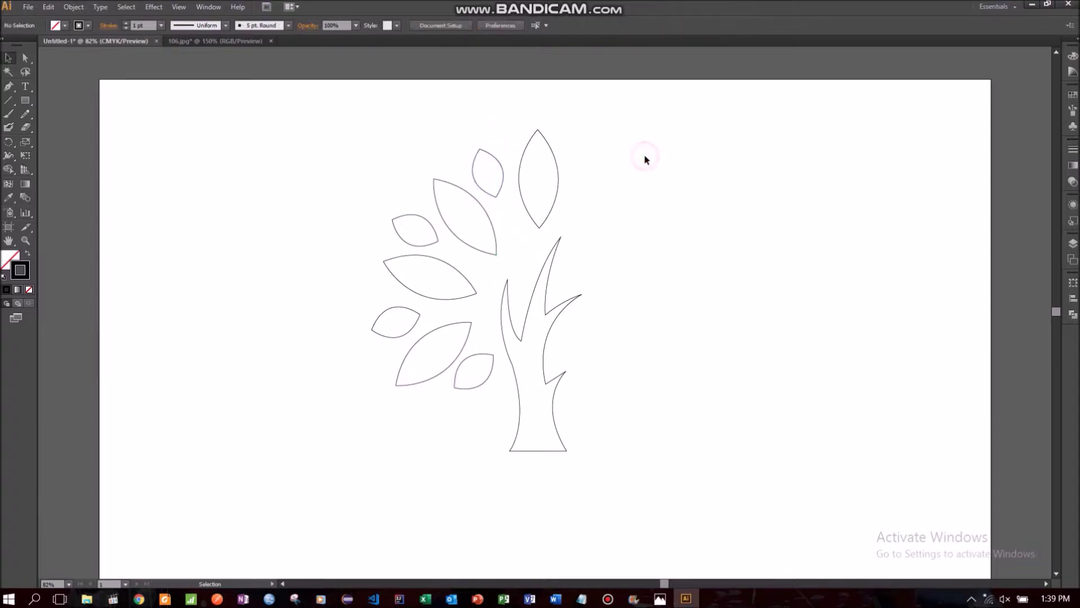
# Duplicate the upright top leaf in front and place the copy to its right, rotated to slope down toward the tallest branch.
pyautogui.click(542, 189)
pyautogui.click(48, 6)
pyautogui.click(68, 66)
pyautogui.click(48, 6)
pyautogui.click(81, 93)
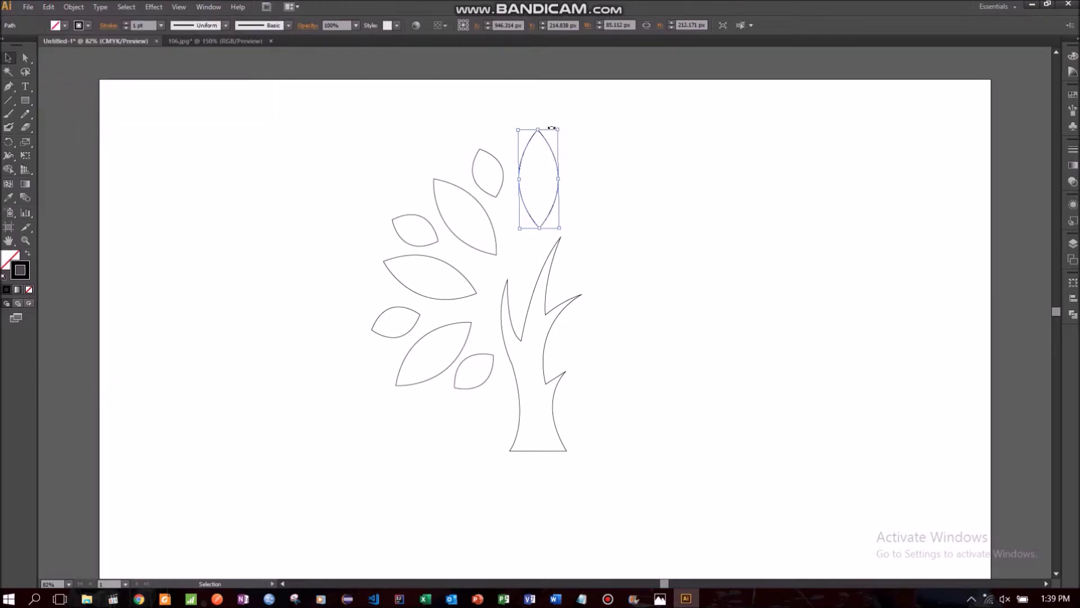
pyautogui.moveTo(562, 126); pyautogui.dragTo(605, 178)
pyautogui.click(658, 168)
pyautogui.moveTo(670, 160); pyautogui.dragTo(654, 179)
pyautogui.moveTo(639, 150); pyautogui.dragTo(623, 189)
pyautogui.click(612, 172)
pyautogui.click(691, 193)
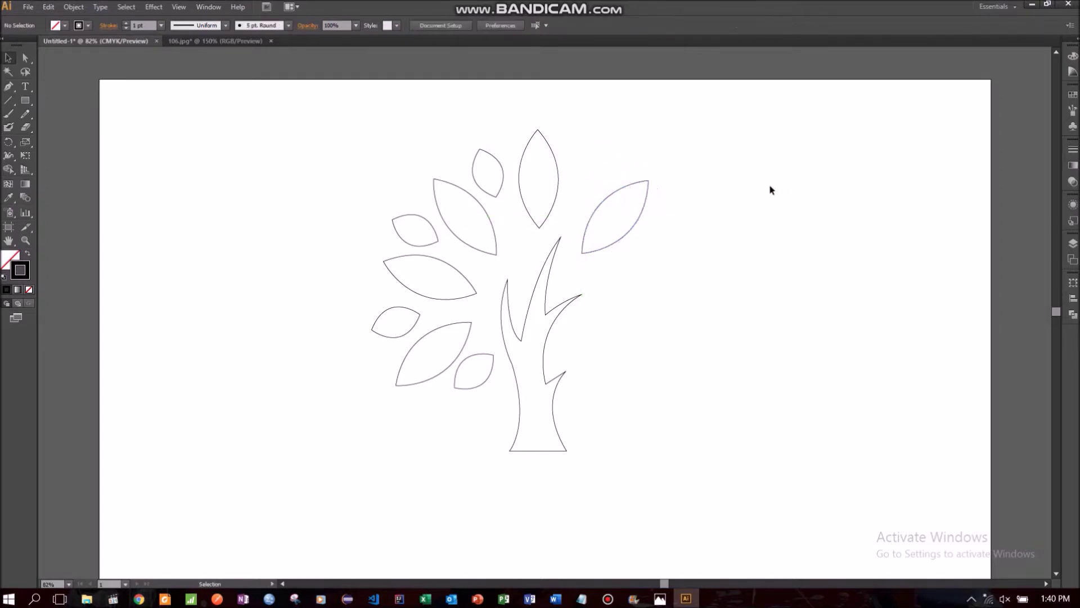
# Duplicate the uppermost small leaf in front and place the copy, tilted the opposite way, between the top leaf and the upper-right large leaf.
pyautogui.moveTo(456, 137); pyautogui.dragTo(483, 161)
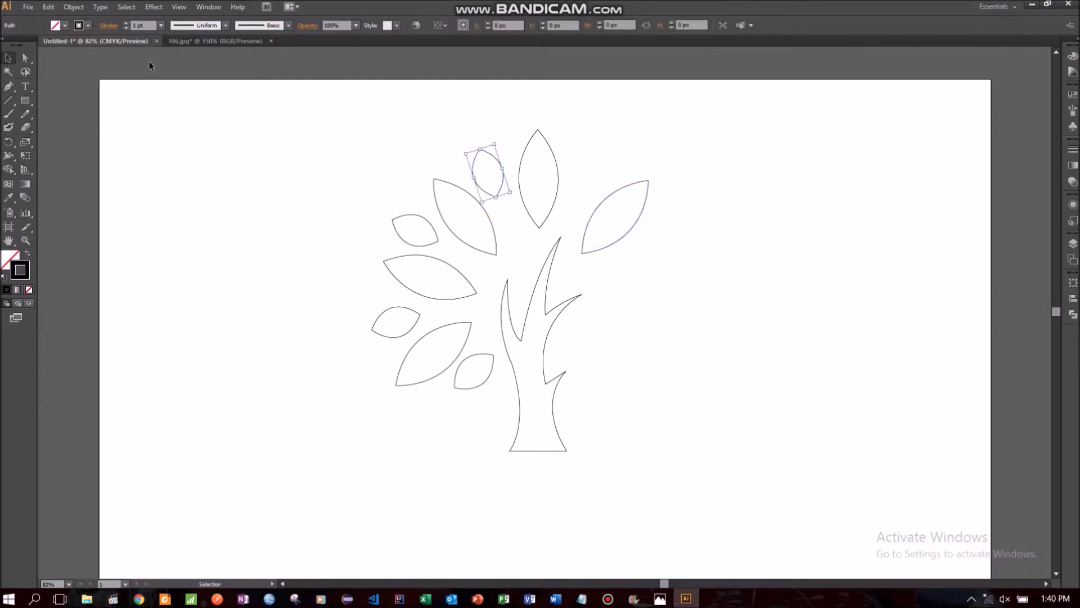
pyautogui.click(49, 6)
pyautogui.click(84, 65)
pyautogui.click(49, 6)
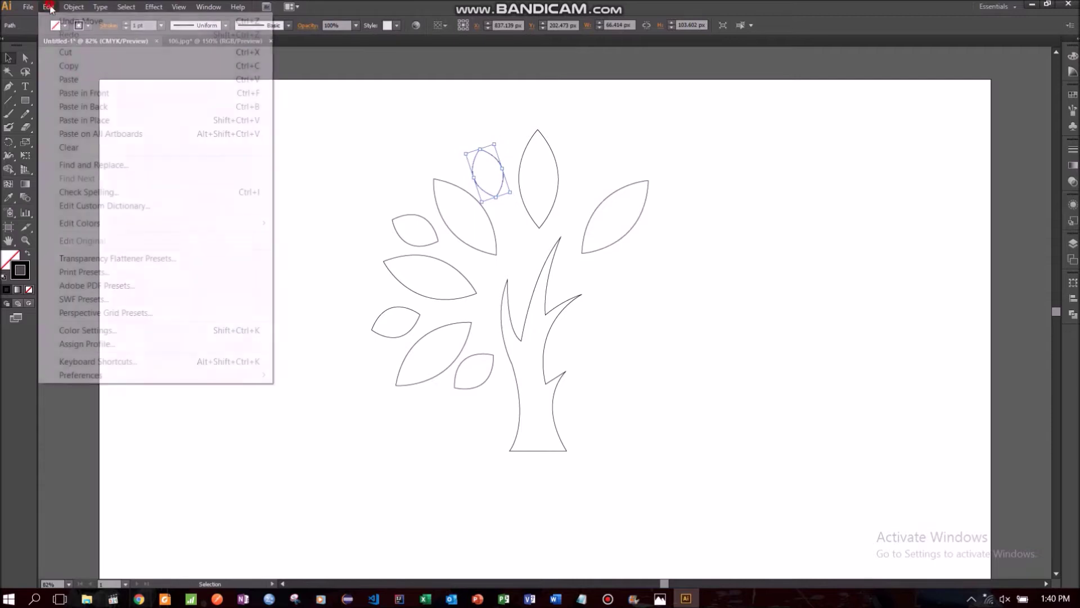
pyautogui.click(101, 93)
pyautogui.moveTo(478, 162); pyautogui.dragTo(585, 157)
pyautogui.click(725, 153)
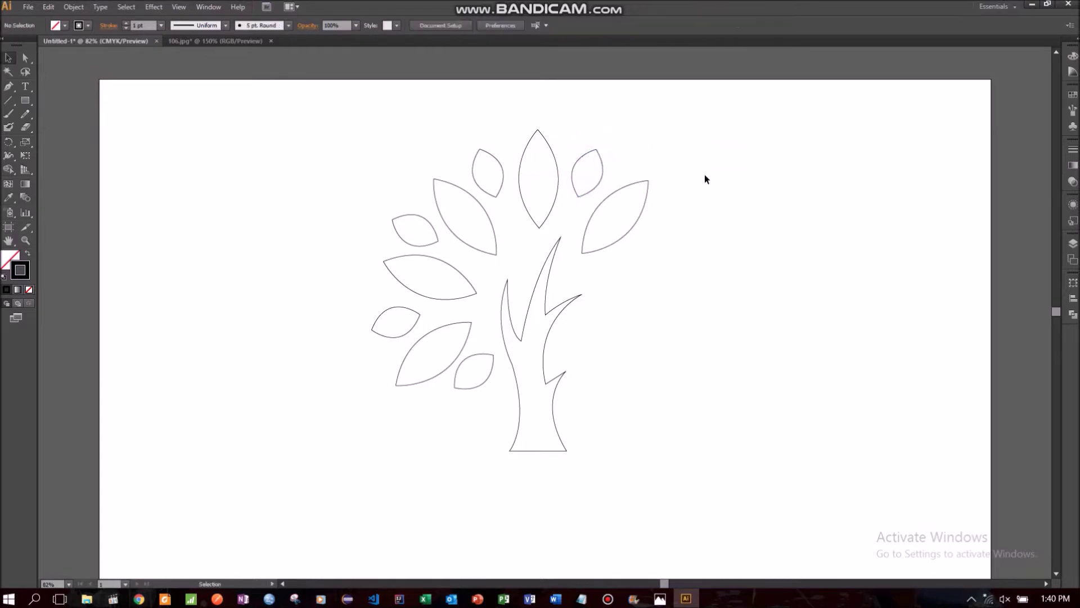
# Duplicate the upper-right large leaf in front and place the copy nearly horizontal beyond the tip of the tree's right branch.
pyautogui.click(623, 227)
pyautogui.click(48, 7)
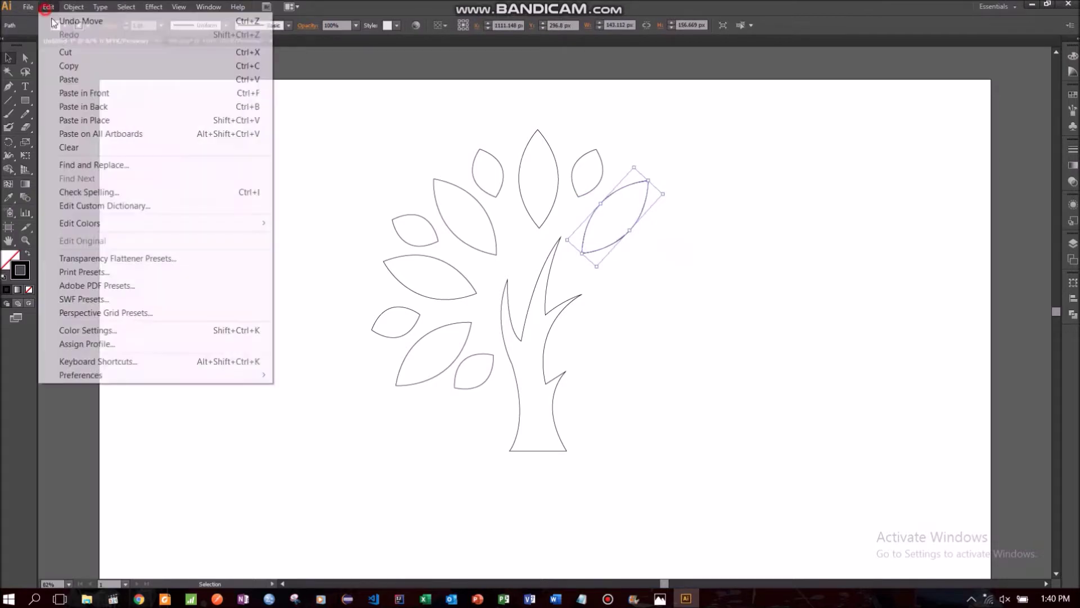
pyautogui.click(68, 66)
pyautogui.click(48, 7)
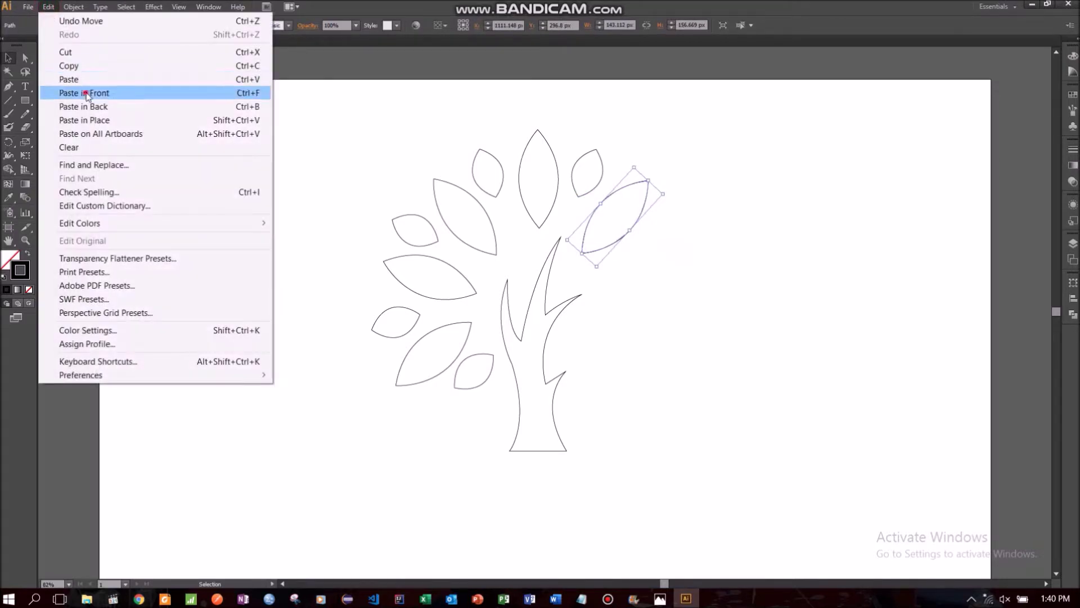
pyautogui.click(85, 93)
pyautogui.moveTo(619, 188); pyautogui.dragTo(702, 295)
pyautogui.moveTo(617, 262); pyautogui.dragTo(638, 274)
pyautogui.click(750, 266)
# Duplicate the small leaf right of the top leaf in front and place the copy, rotated flatter, between the two right-side large leaves.
pyautogui.moveTo(603, 152); pyautogui.dragTo(547, 169)
pyautogui.click(47, 6)
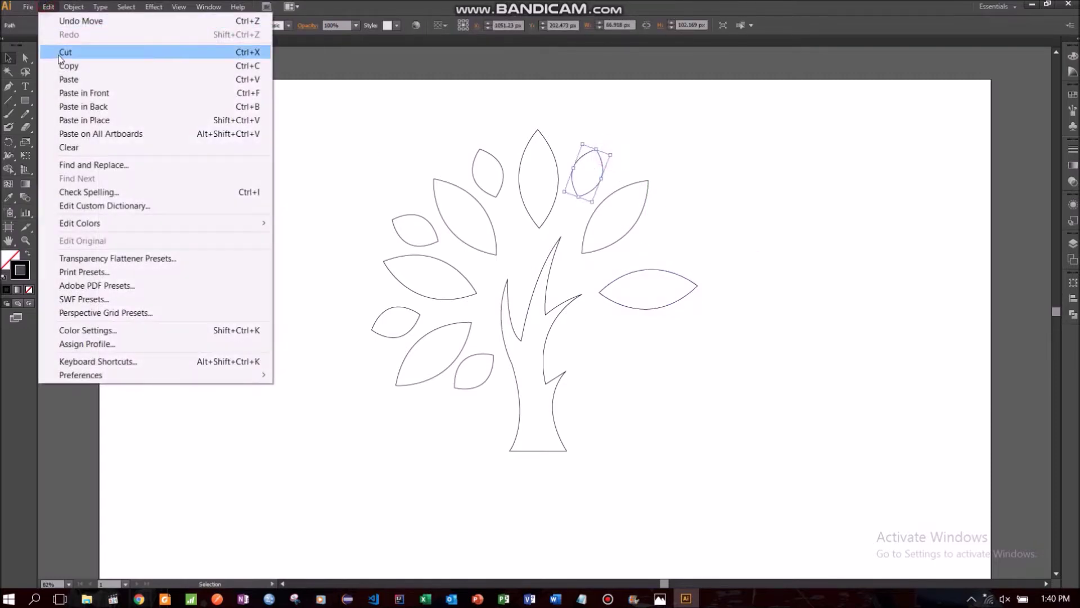
pyautogui.click(64, 66)
pyautogui.click(49, 6)
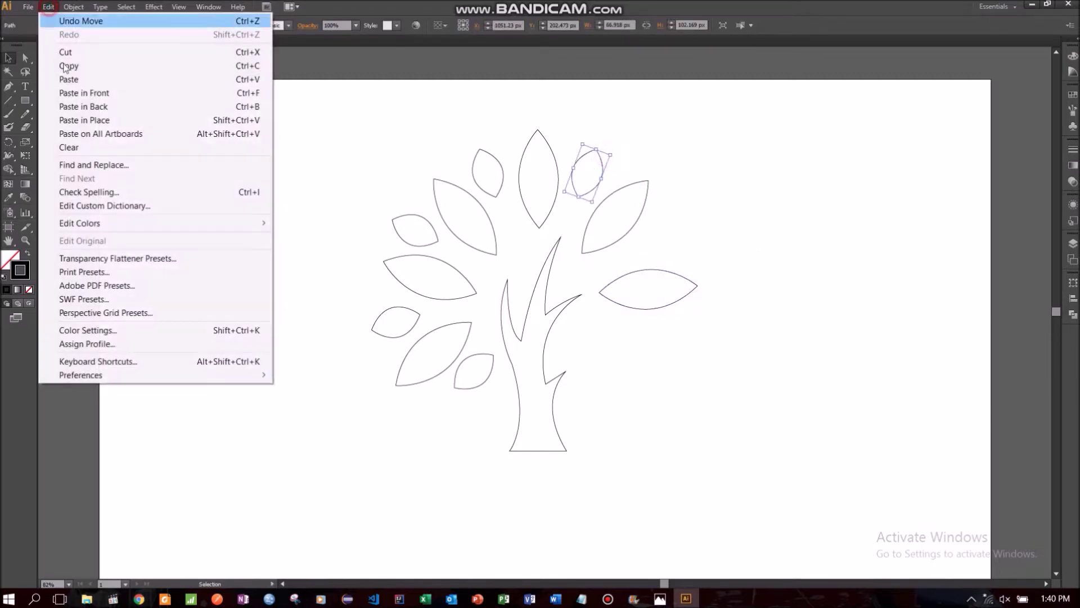
pyautogui.click(73, 93)
pyautogui.moveTo(585, 156); pyautogui.dragTo(672, 228)
pyautogui.click(743, 222)
# Duplicate the nearly horizontal right large leaf in front and place the copy below it, rotated to slope down away from the trunk.
pyautogui.moveTo(632, 325); pyautogui.dragTo(655, 299)
pyautogui.click(48, 7)
pyautogui.click(60, 66)
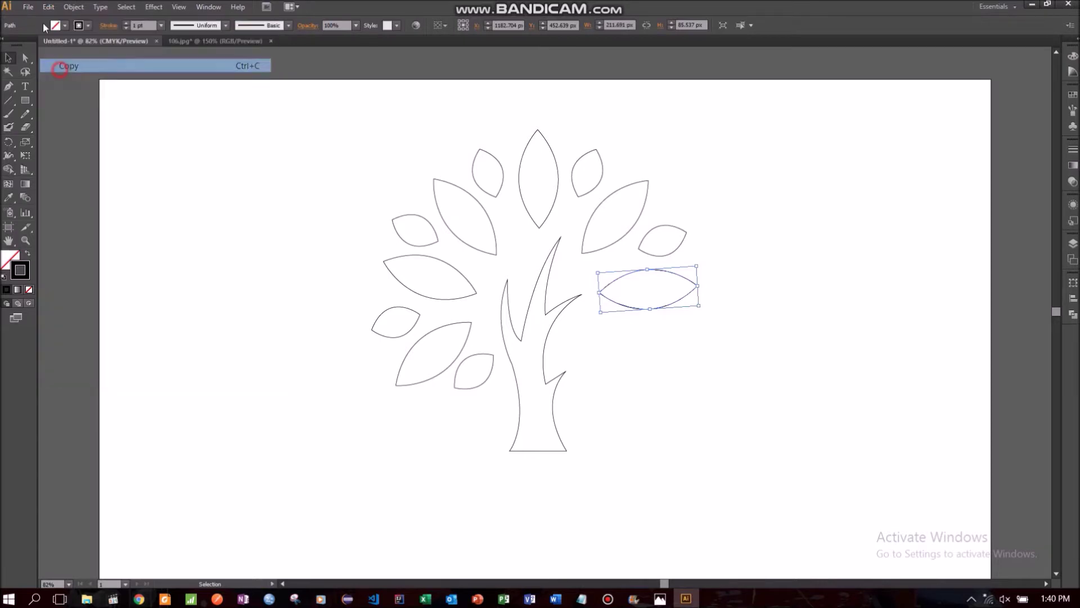
pyautogui.click(48, 6)
pyautogui.click(96, 92)
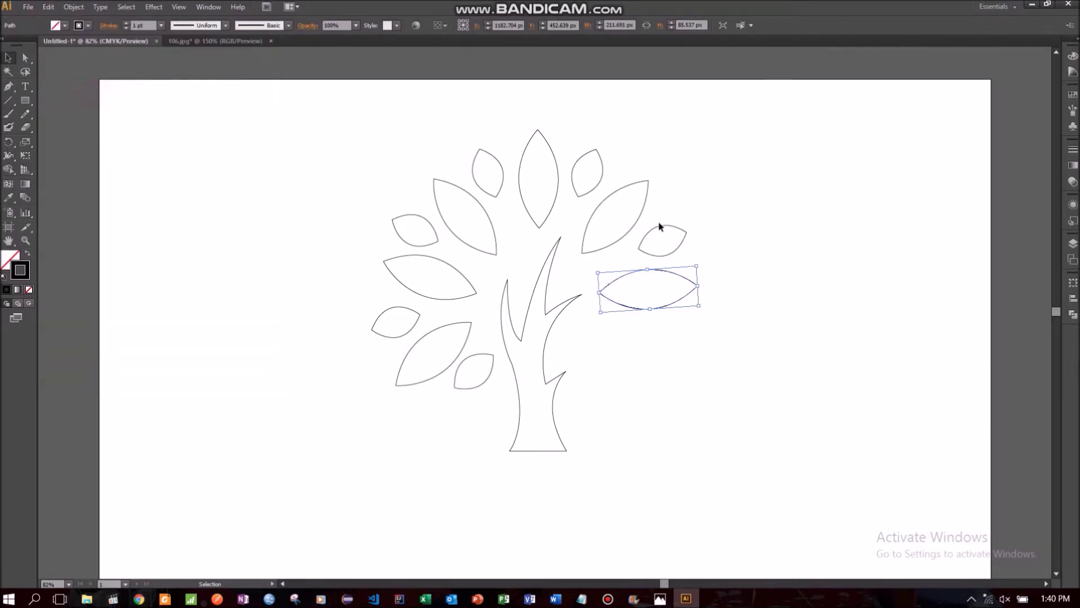
pyautogui.moveTo(662, 272); pyautogui.dragTo(657, 346)
pyautogui.click(769, 330)
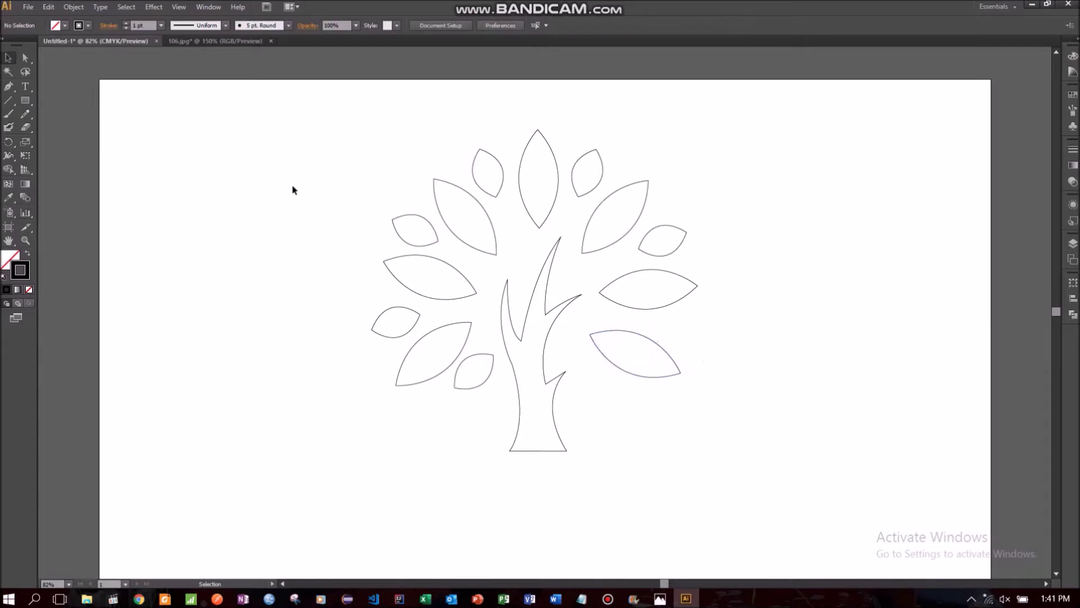
# Duplicate the outer right small leaf in front and place the copy, sloping down outward, between the two lower-right large leaves.
pyautogui.moveTo(722, 203); pyautogui.dragTo(673, 231)
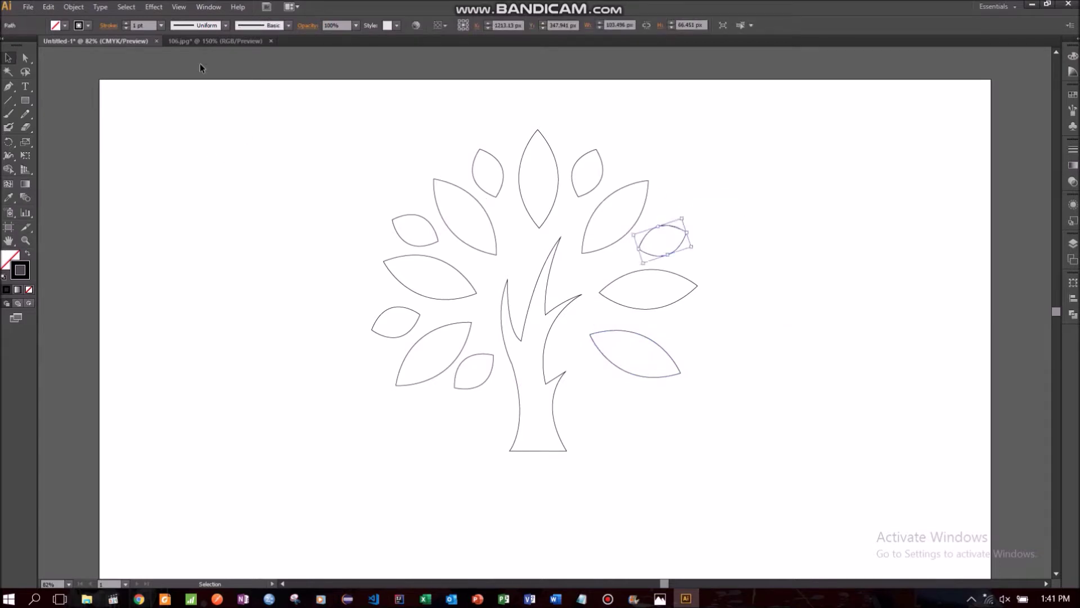
pyautogui.click(47, 7)
pyautogui.click(67, 66)
pyautogui.click(48, 7)
pyautogui.click(83, 94)
pyautogui.moveTo(685, 238); pyautogui.dragTo(683, 336)
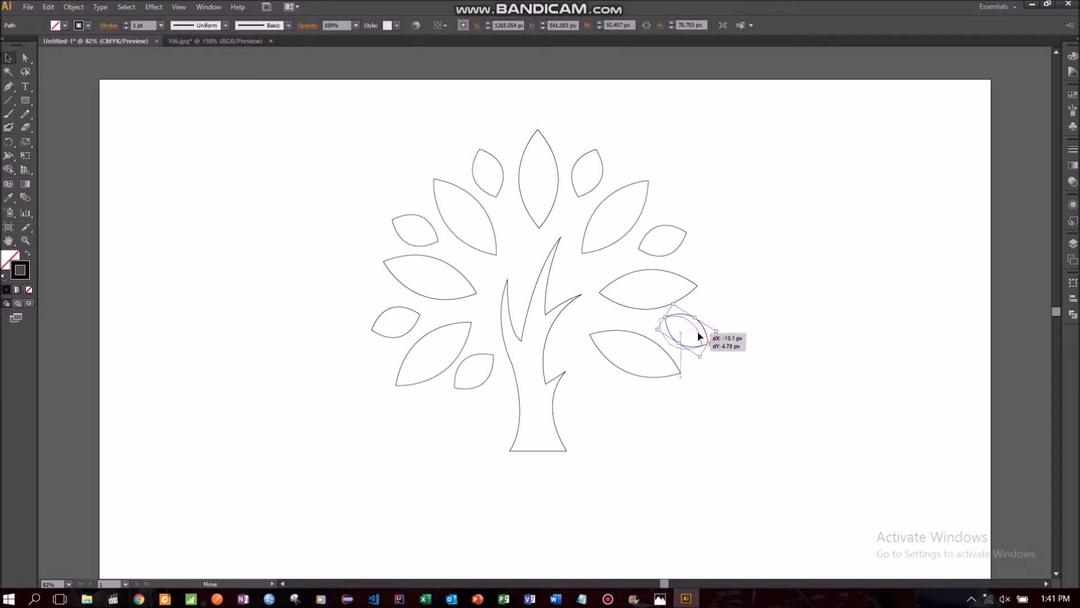
pyautogui.click(850, 323)
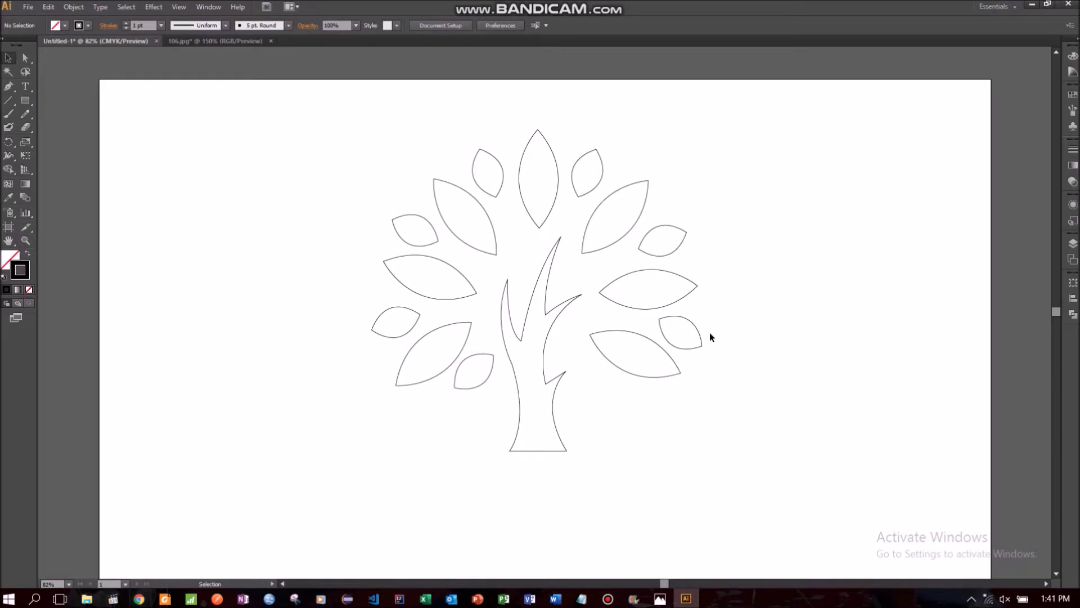
# Copy and paste the small leaf left of the trunk, placing the copy steeply rotated below the lowest right large leaf.
pyautogui.click(479, 387)
pyautogui.click(49, 7)
pyautogui.click(68, 66)
pyautogui.click(49, 7)
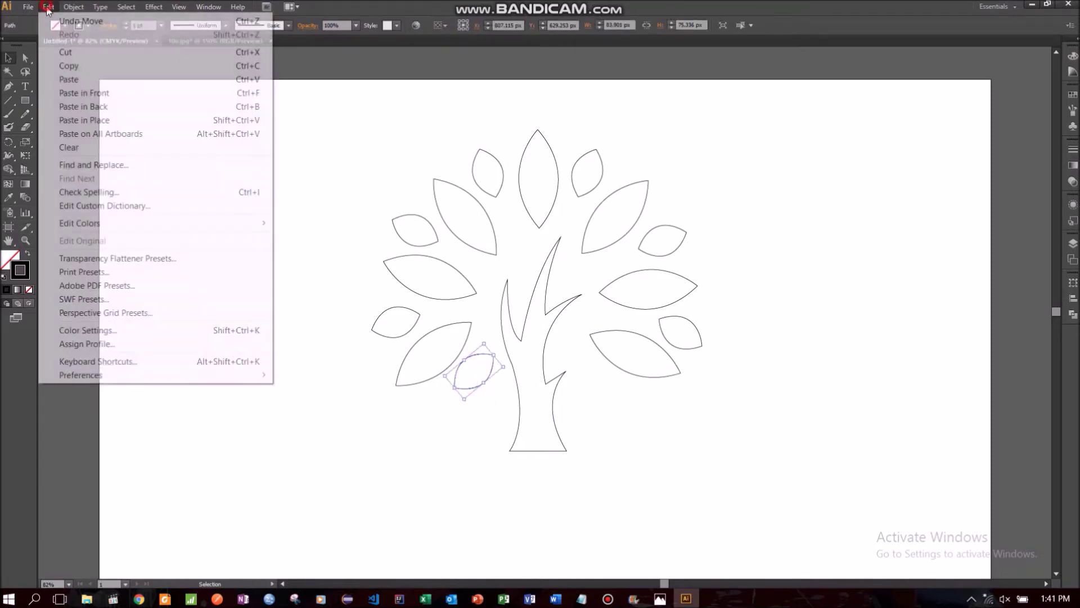
pyautogui.click(73, 84)
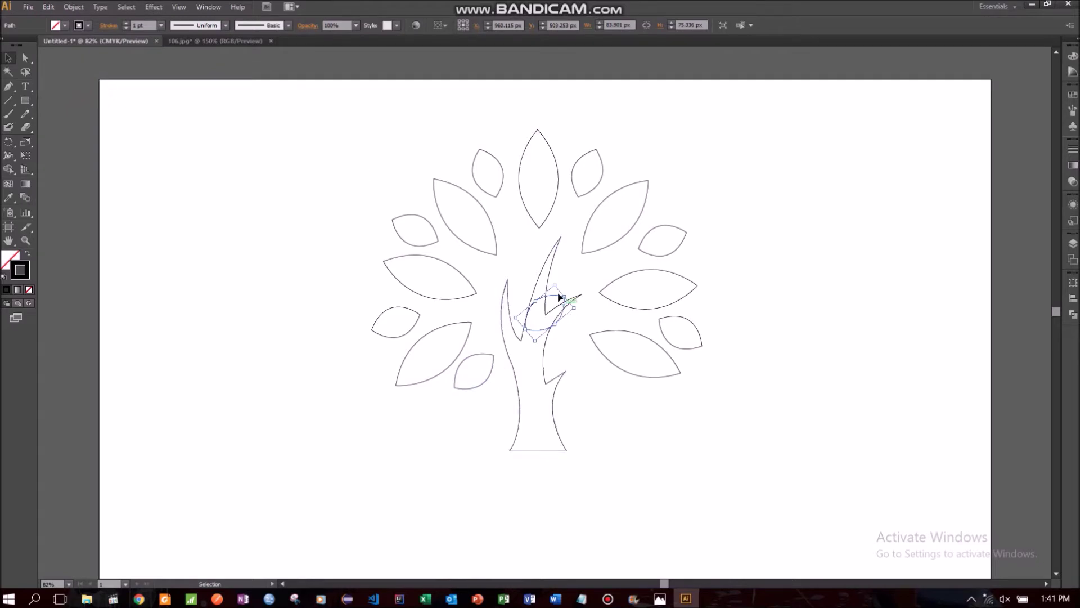
pyautogui.moveTo(563, 306); pyautogui.dragTo(609, 366)
pyautogui.click(783, 360)
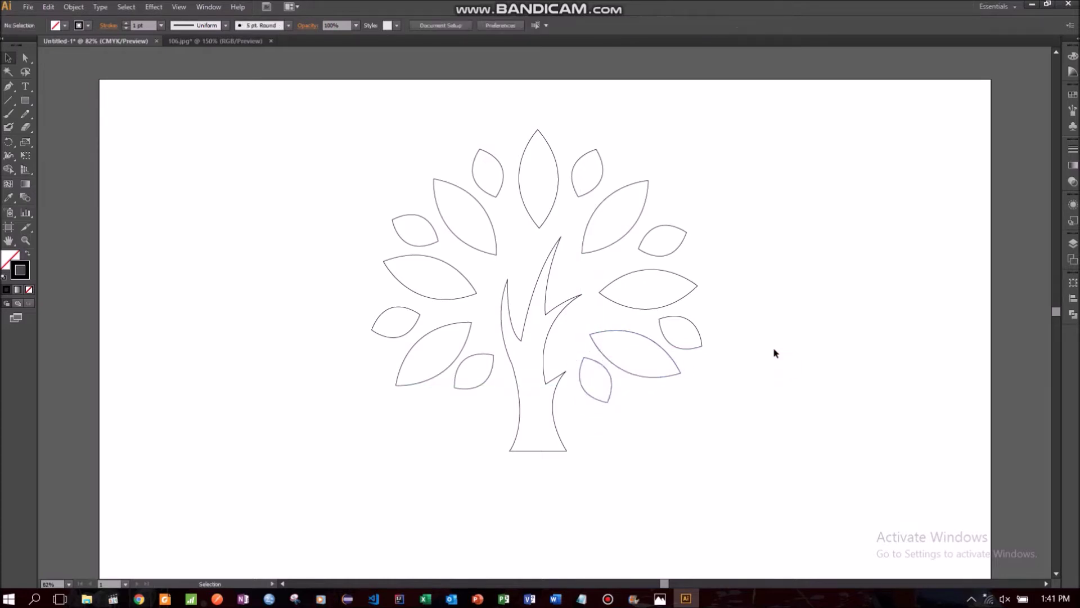
pyautogui.click(607, 599)
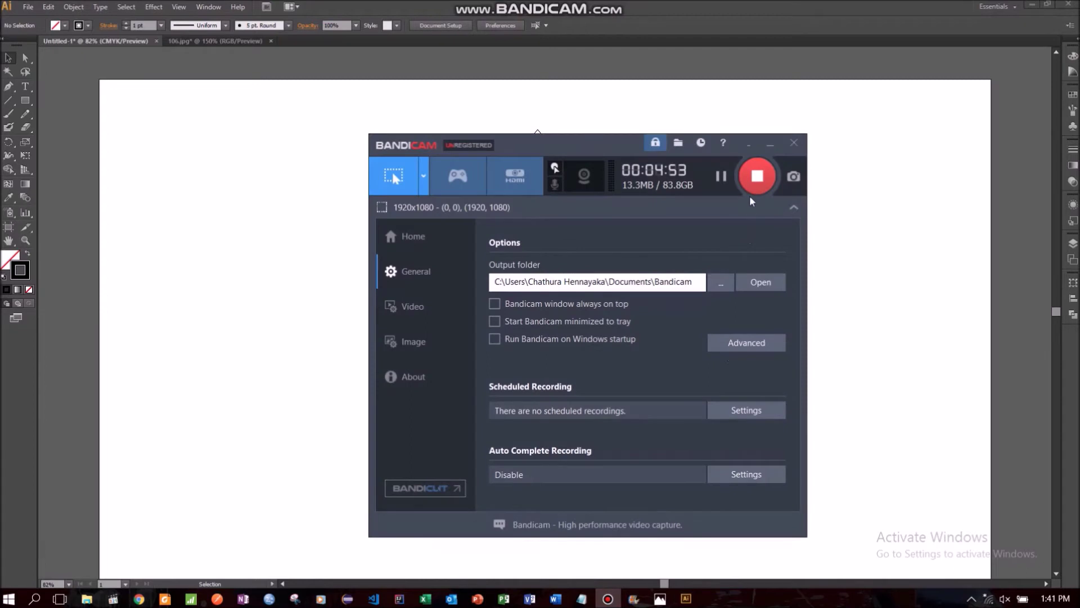
pyautogui.click(770, 143)
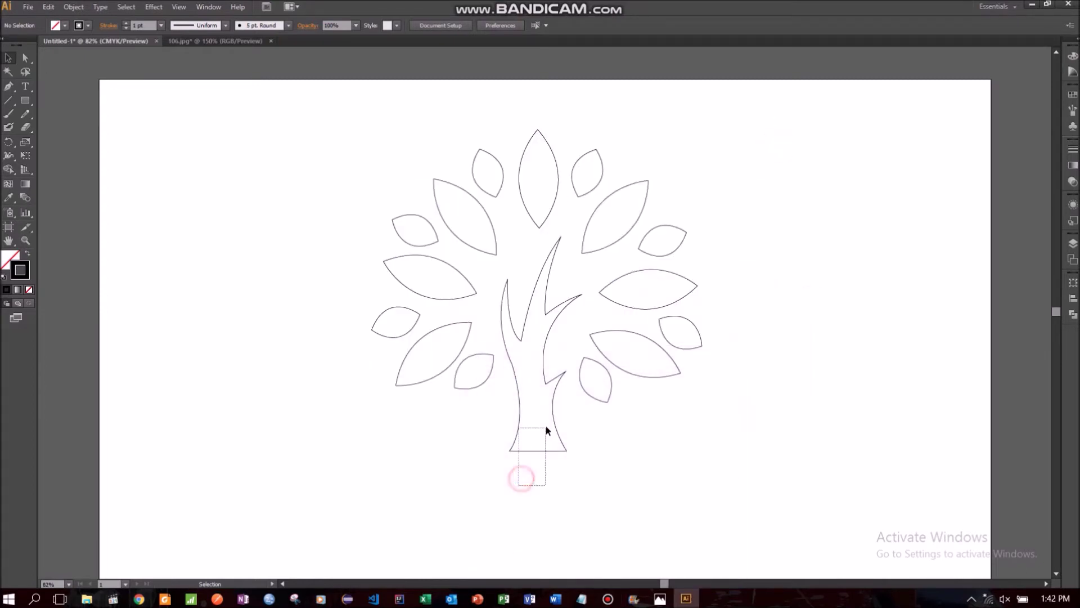
# Fill the branching trunk shape with a brown swatch.
pyautogui.moveTo(545, 430); pyautogui.dragTo(546, 430)
pyautogui.click(65, 26)
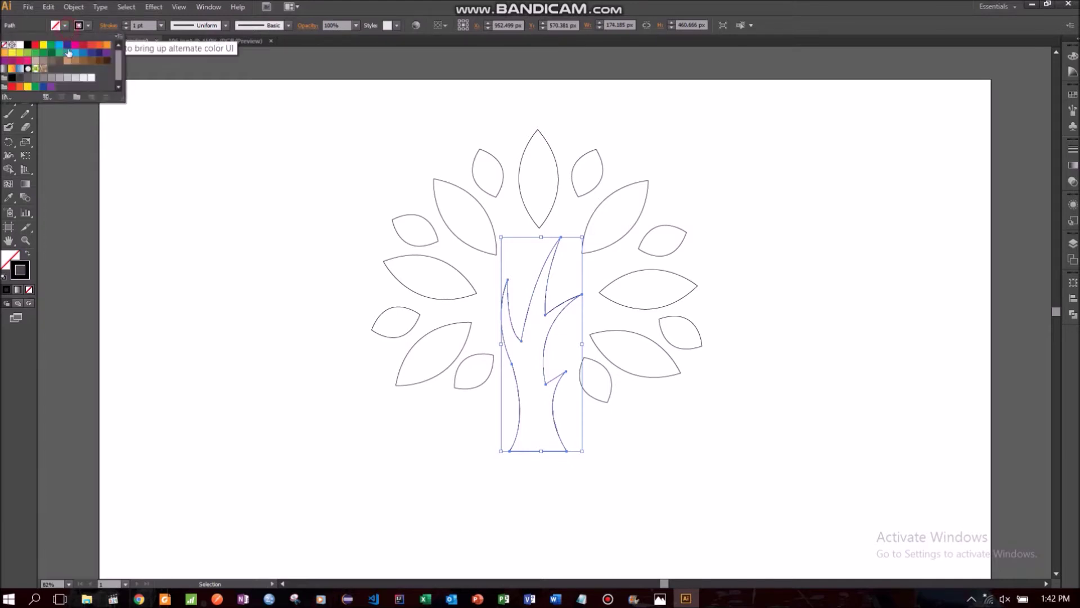
pyautogui.click(83, 61)
pyautogui.click(253, 226)
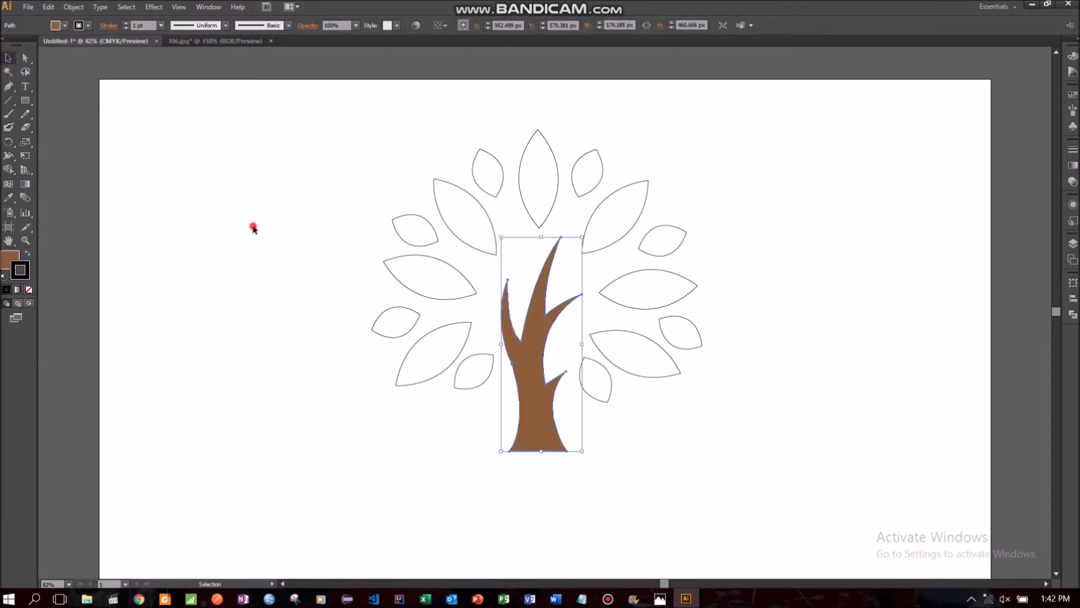
pyautogui.click(253, 228)
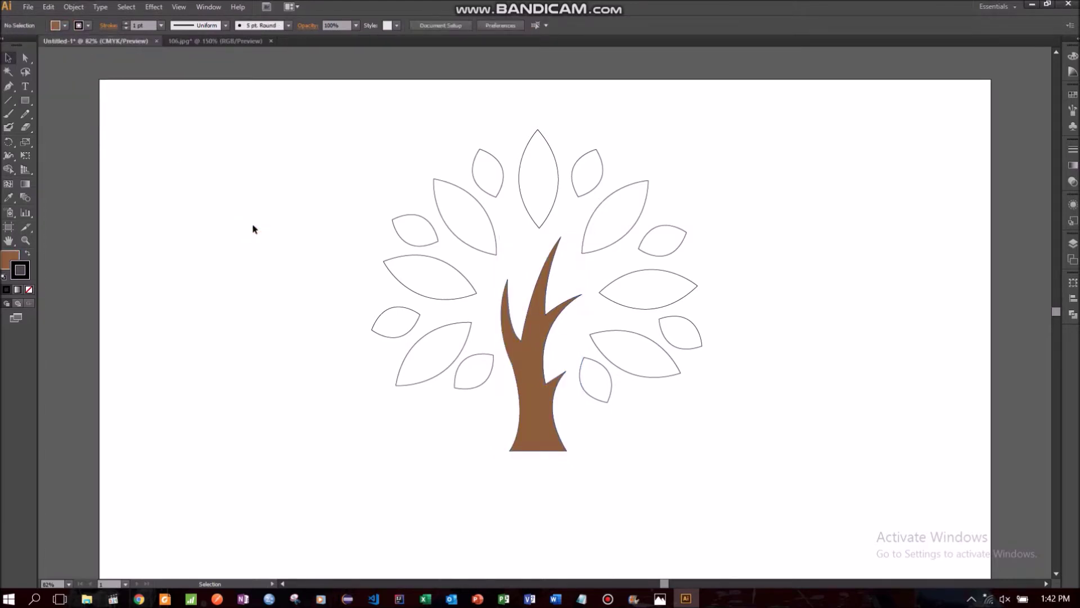
# Fill the three large and three small leaves on the left side of the tree with the green swatch.
pyautogui.moveTo(321, 202); pyautogui.dragTo(468, 408)
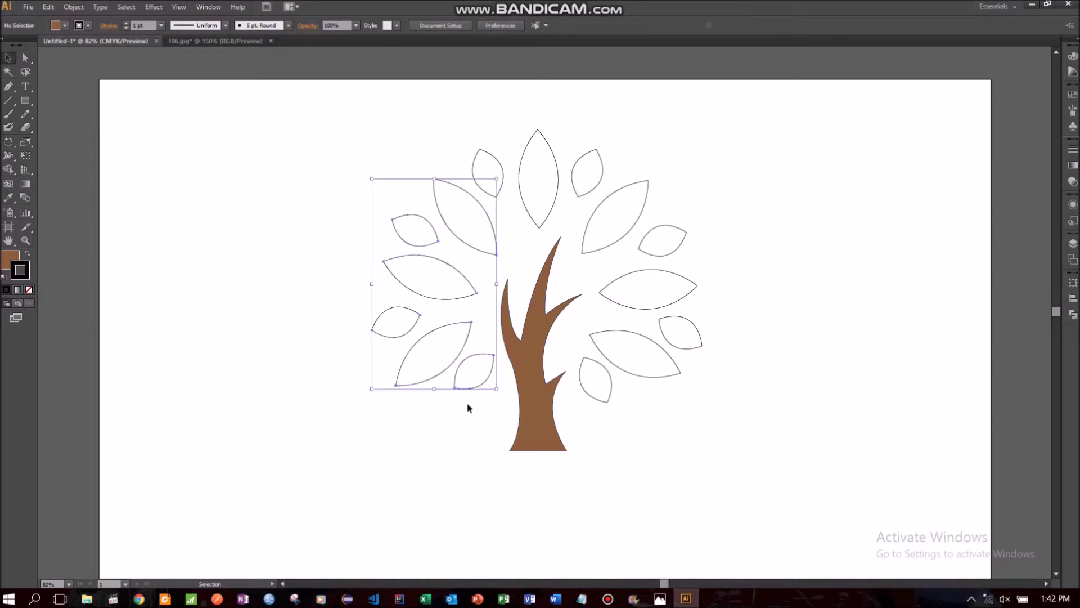
pyautogui.click(64, 25)
pyautogui.click(52, 45)
pyautogui.click(171, 208)
pyautogui.click(174, 210)
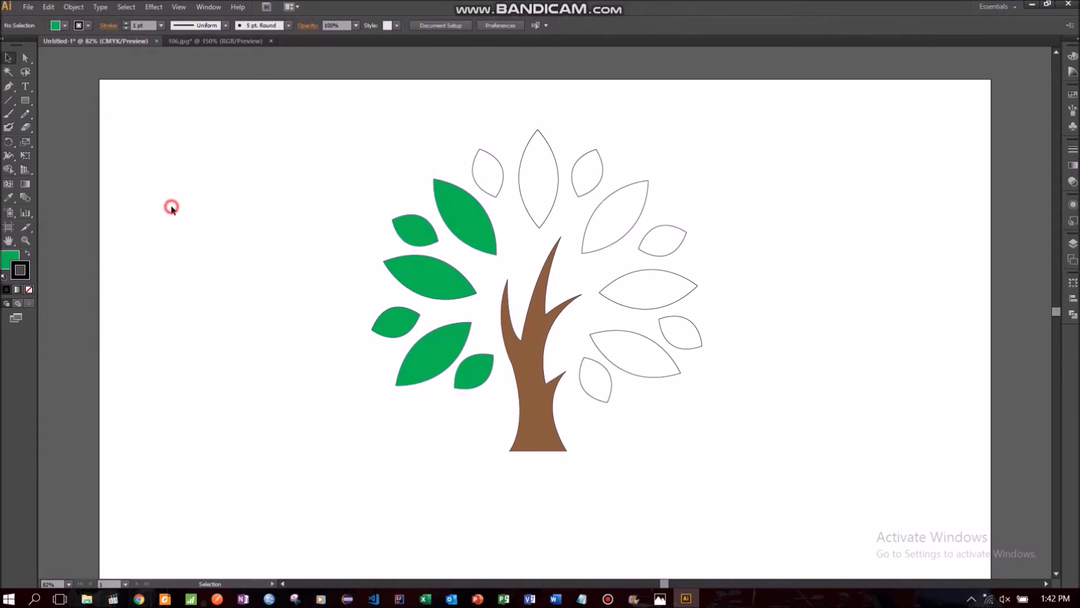
# Fill the three large and three small leaves on the right side of the tree with the same green swatch.
pyautogui.moveTo(726, 201); pyautogui.dragTo(580, 410)
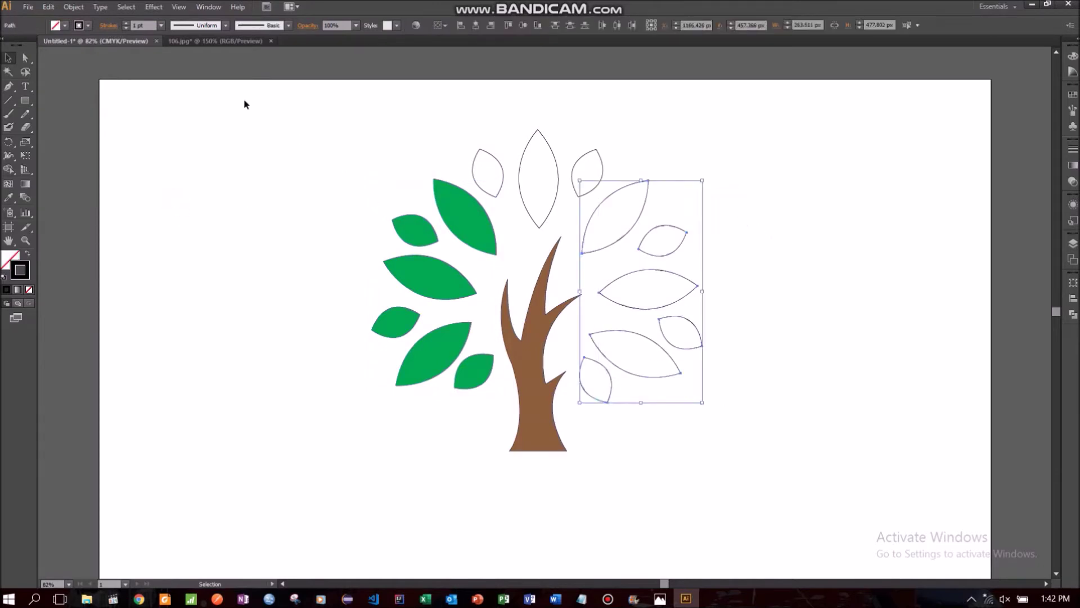
pyautogui.click(65, 25)
pyautogui.click(51, 45)
pyautogui.click(174, 171)
pyautogui.click(174, 171)
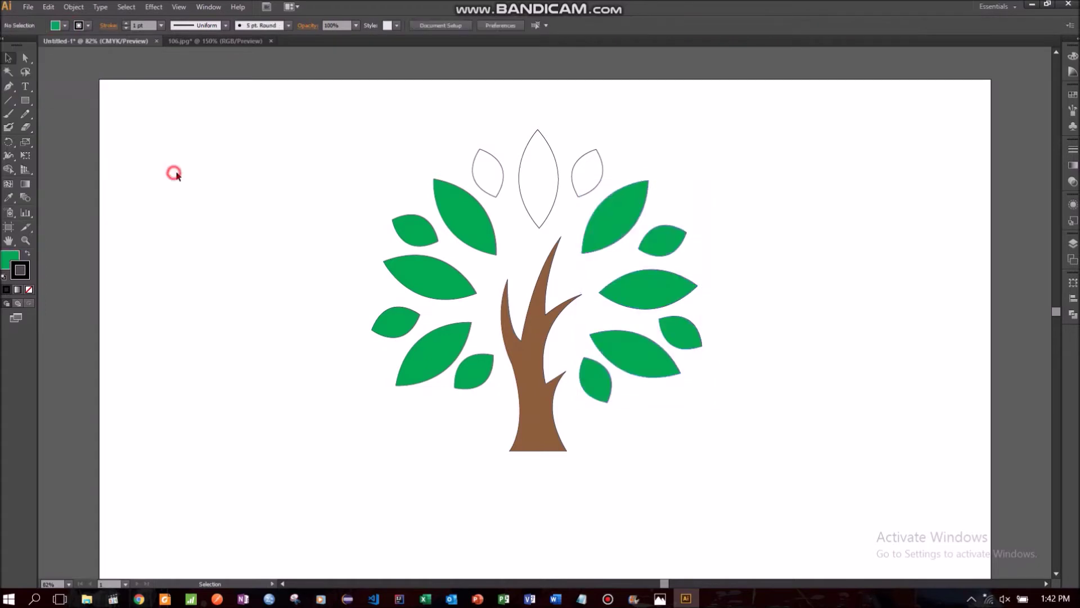
# Fill the top large leaf and the small leaves on either side of it with the same green swatch.
pyautogui.moveTo(449, 130); pyautogui.dragTo(576, 192)
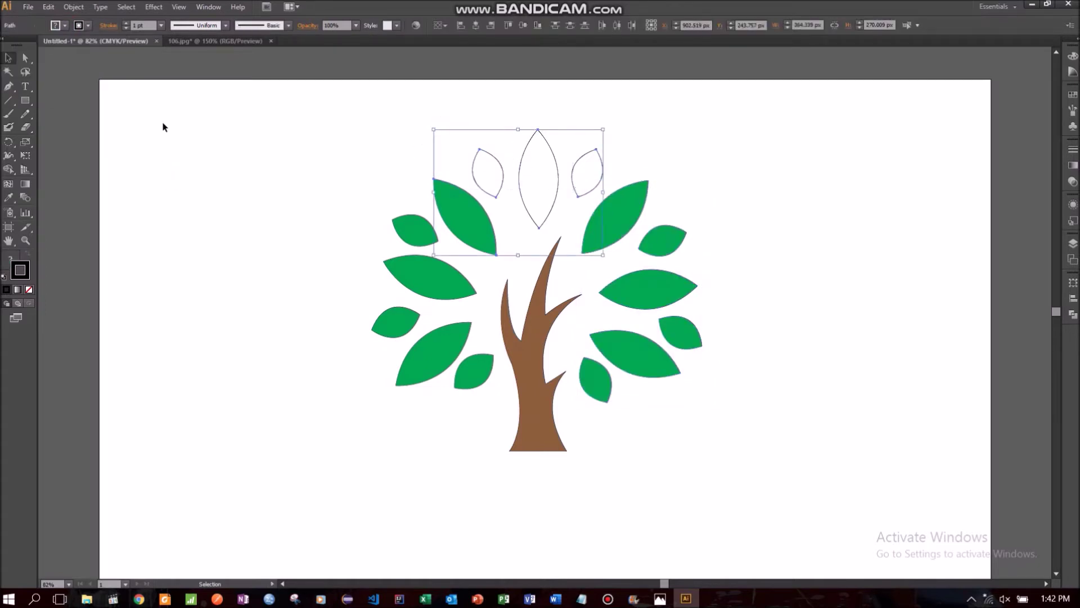
pyautogui.click(65, 25)
pyautogui.click(51, 45)
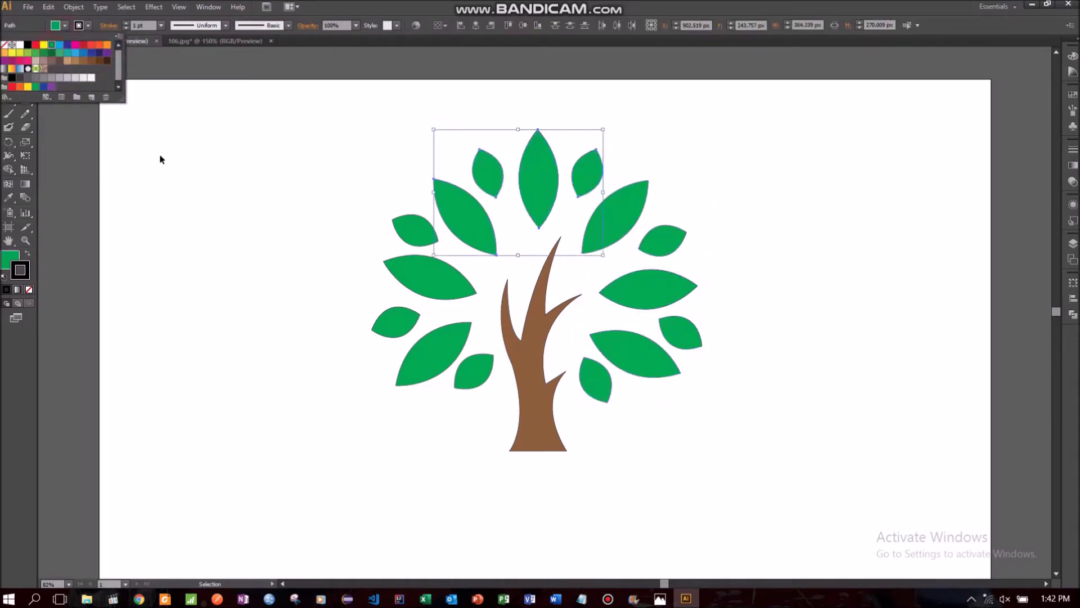
pyautogui.click(160, 156)
pyautogui.click(160, 156)
# Remove the stroke from the trunk and all the leaves.
pyautogui.moveTo(231, 133); pyautogui.dragTo(704, 449)
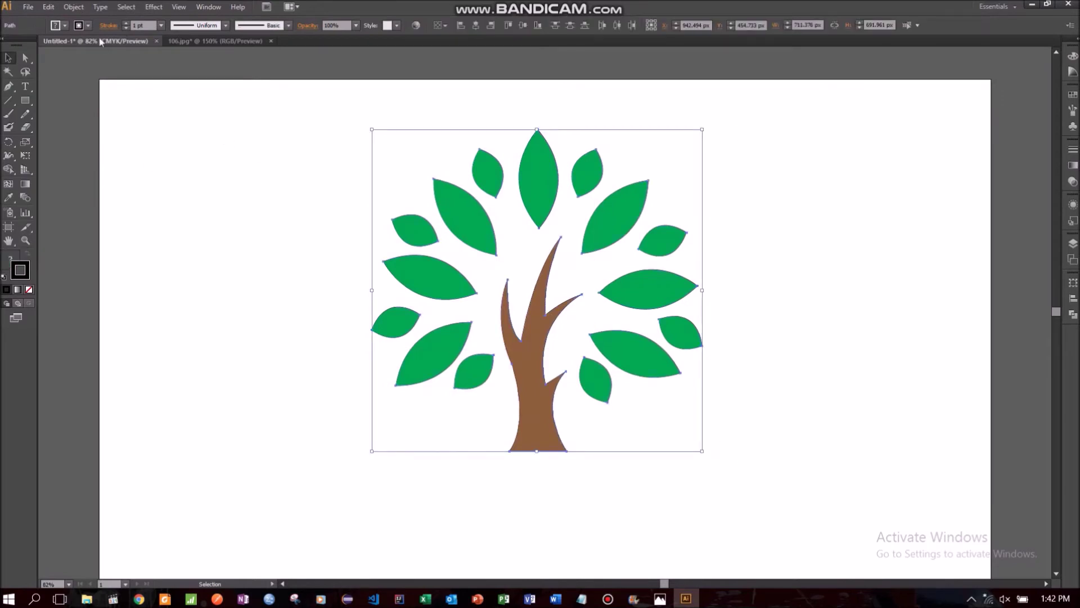
pyautogui.click(87, 27)
pyautogui.click(4, 44)
pyautogui.click(162, 164)
pyautogui.click(162, 164)
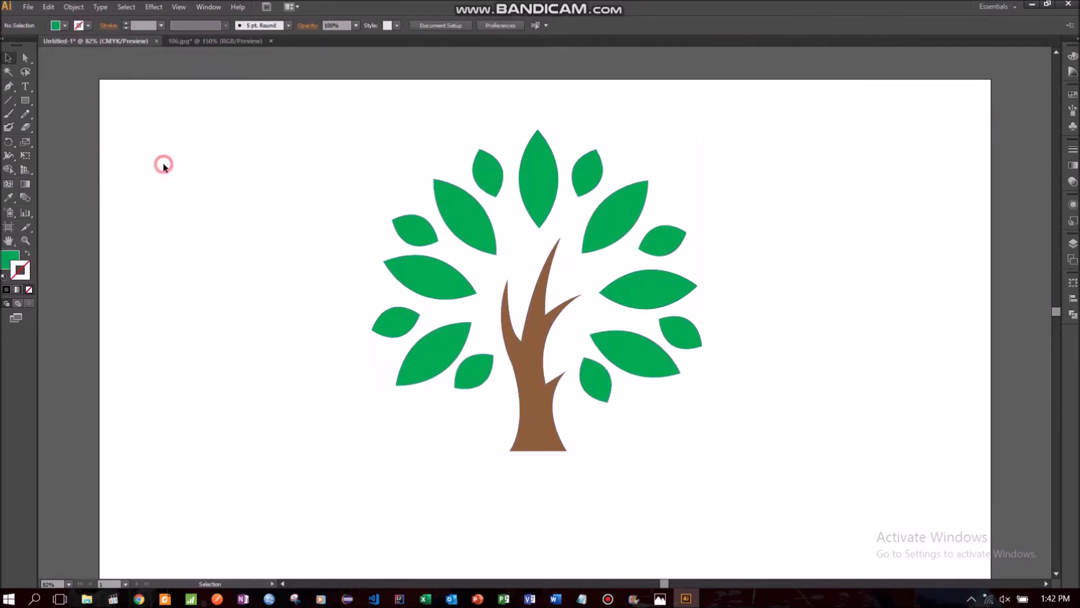
# Draw a 1920 × 1080 px rectangle covering the whole artboard.
pyautogui.scroll(-2, 770, 212)
pyautogui.scroll(1, 770, 211)
pyautogui.scroll(-1, 837, 207)
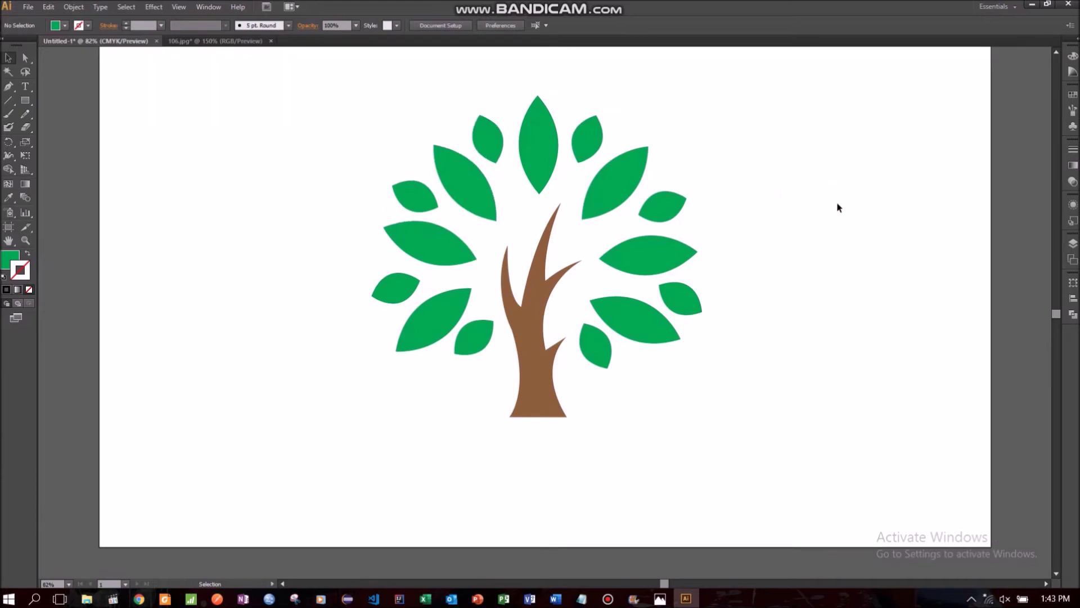
pyautogui.scroll(1, 837, 207)
pyautogui.click(27, 102)
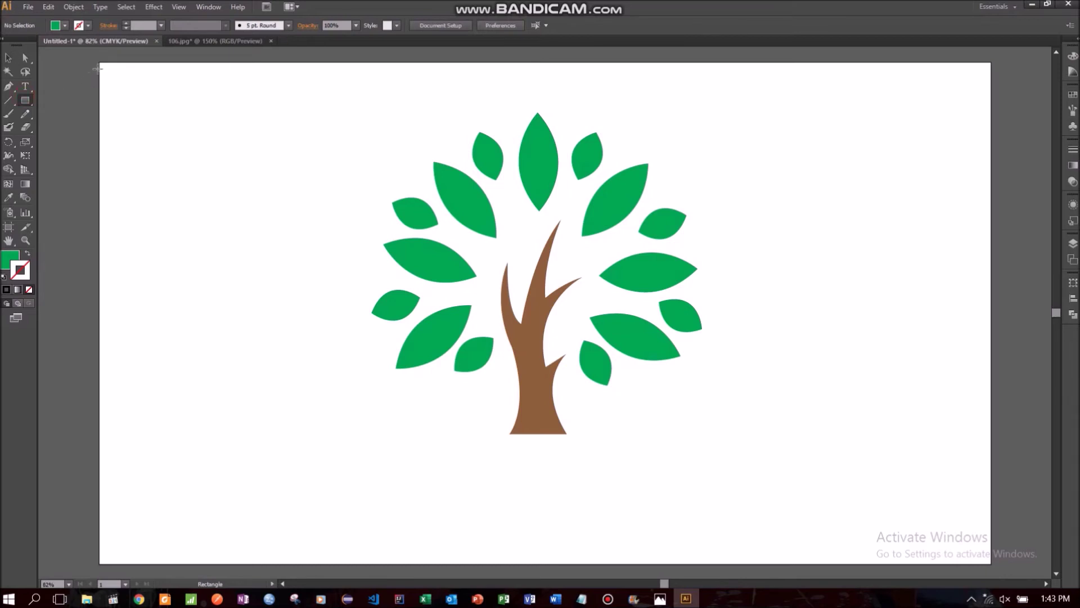
pyautogui.moveTo(100, 63); pyautogui.dragTo(990, 564)
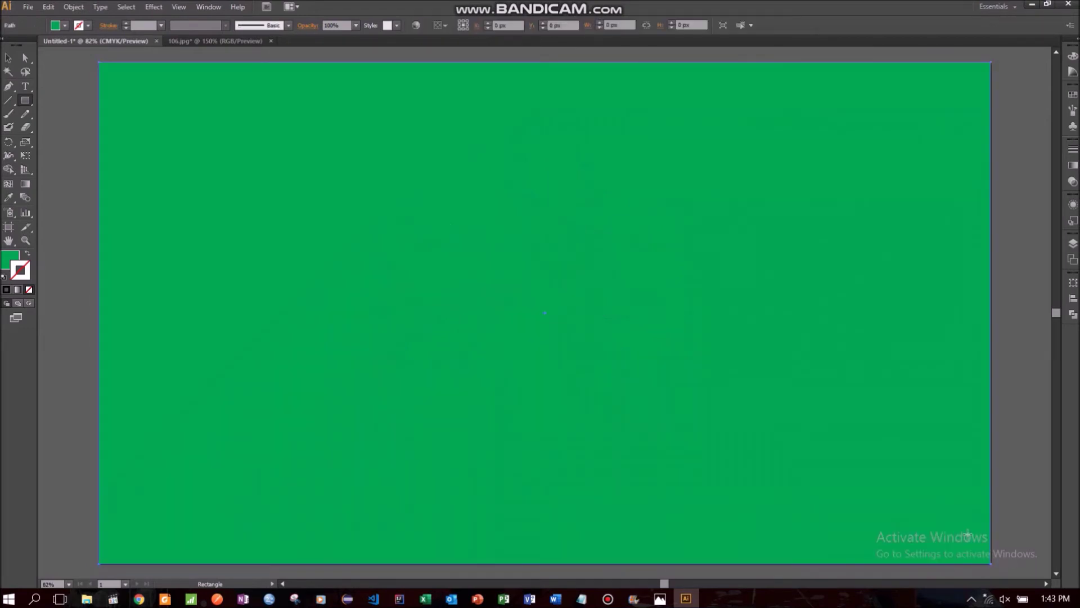
# Set the artboard rectangle's fill to a very dark navy blue, #060228.
pyautogui.doubleClick(7, 267)
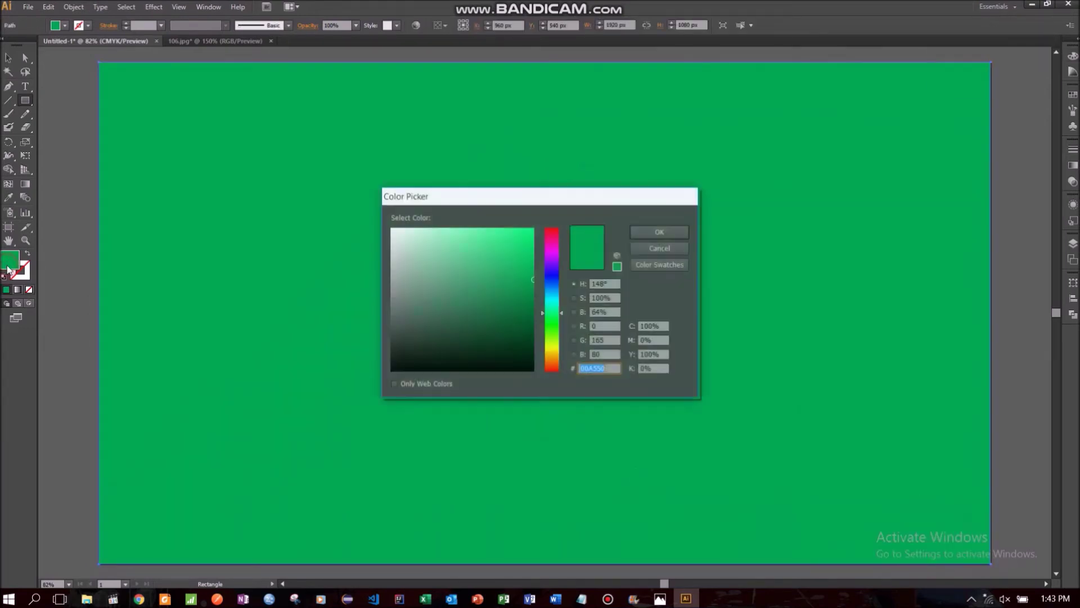
pyautogui.moveTo(546, 297); pyautogui.dragTo(552, 269)
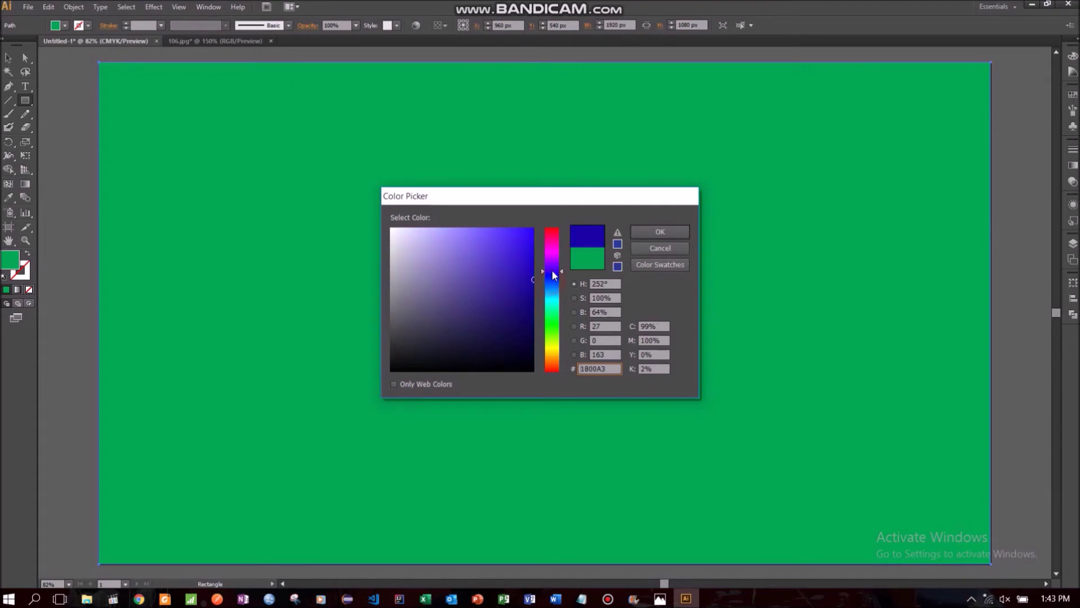
pyautogui.click(556, 340)
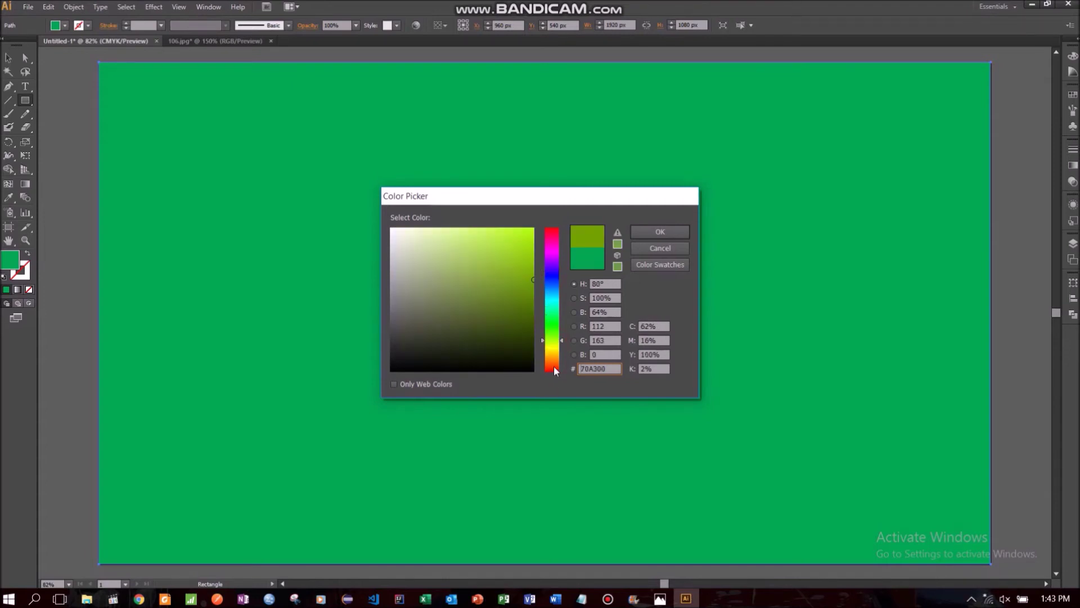
pyautogui.moveTo(552, 318); pyautogui.dragTo(555, 311)
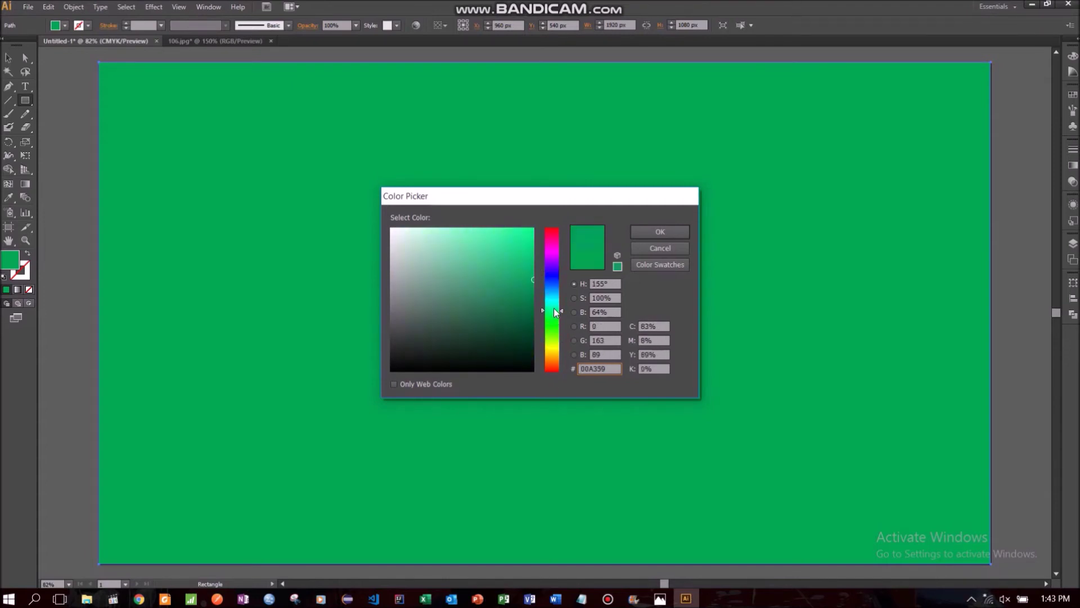
pyautogui.click(535, 332)
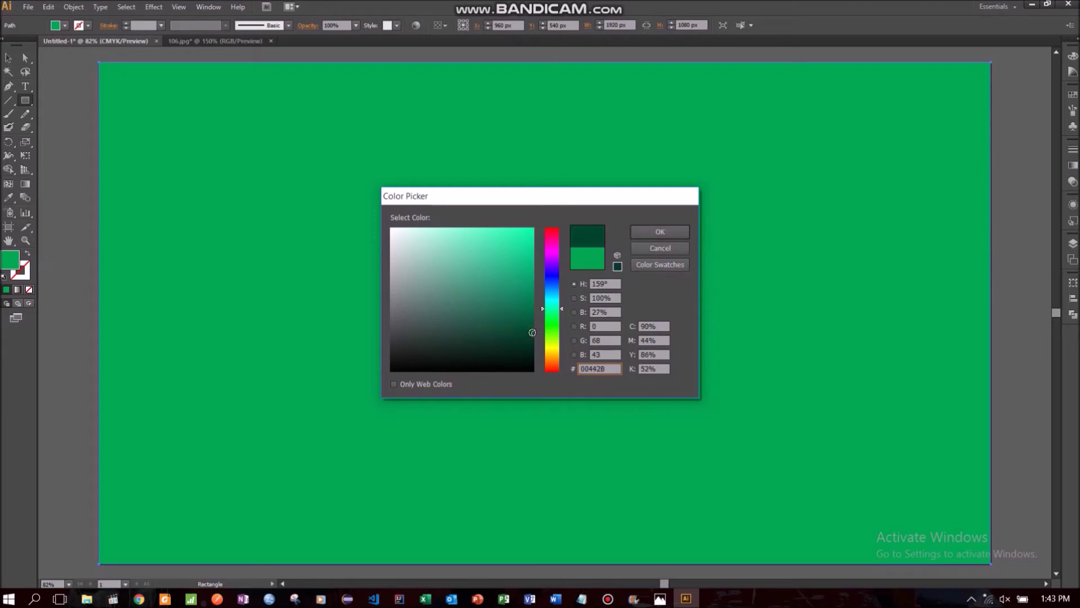
pyautogui.moveTo(532, 332); pyautogui.dragTo(529, 310)
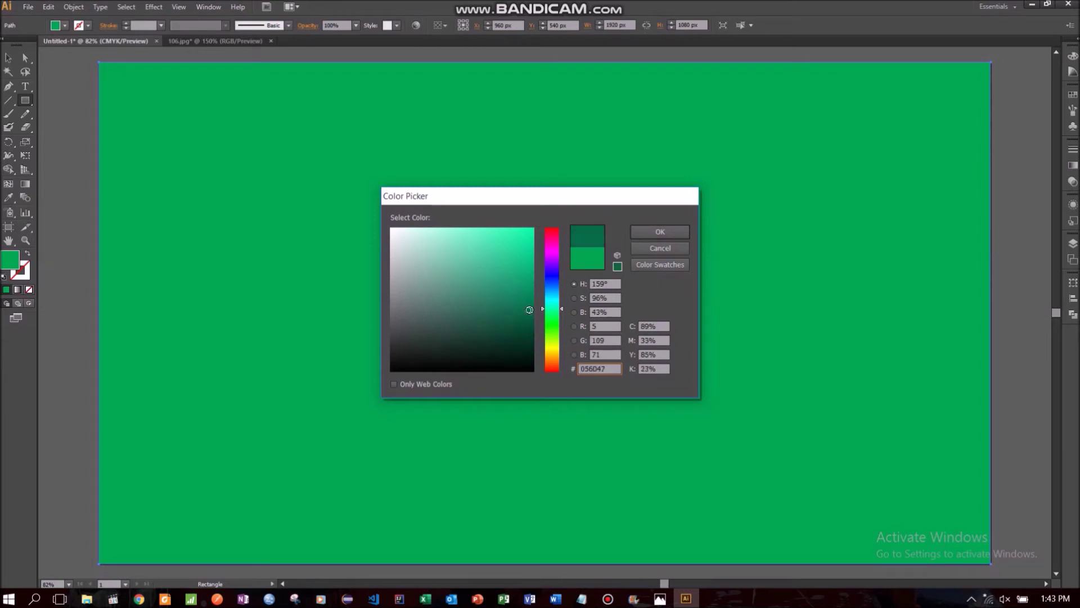
pyautogui.click(551, 352)
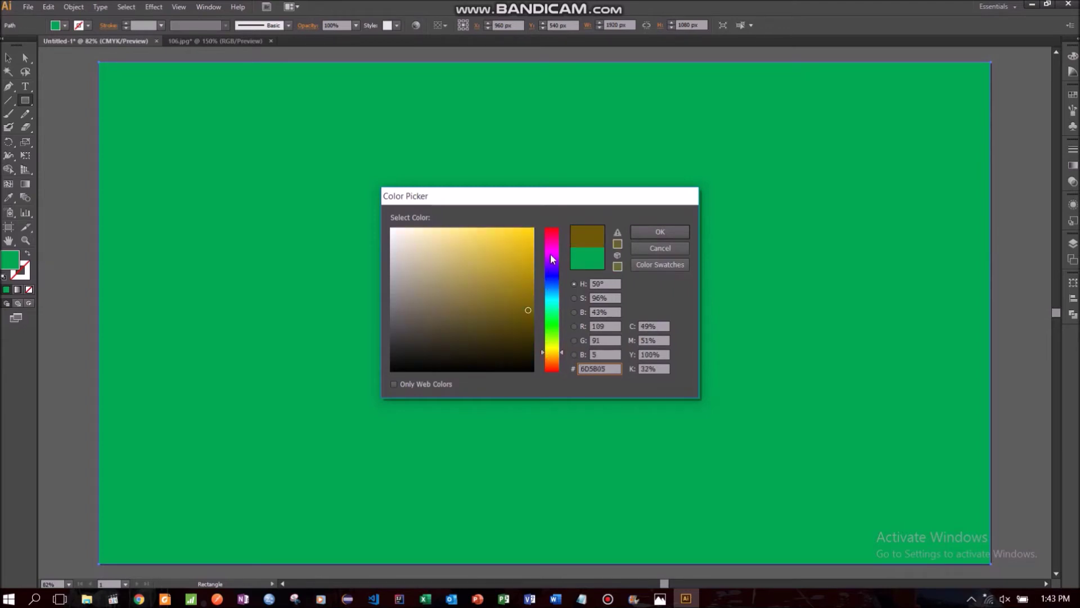
pyautogui.moveTo(524, 303)
pyautogui.mouseDown()
pyautogui.moveTo(477, 244)
pyautogui.moveTo(481, 226)
pyautogui.moveTo(500, 225)
pyautogui.mouseUp()
pyautogui.moveTo(557, 264); pyautogui.dragTo(553, 228)
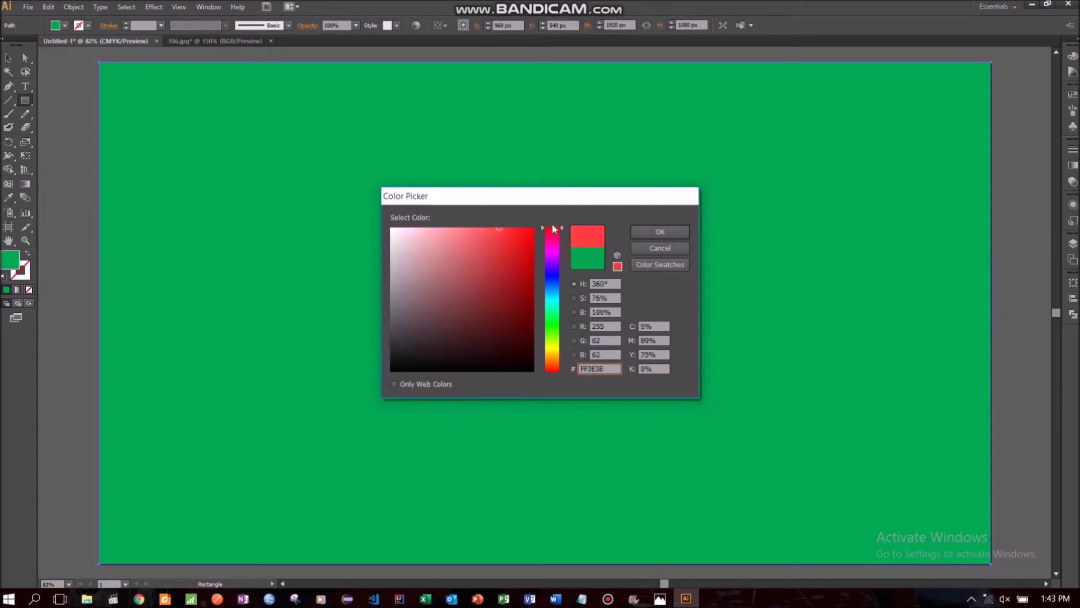
pyautogui.moveTo(551, 282); pyautogui.dragTo(553, 271)
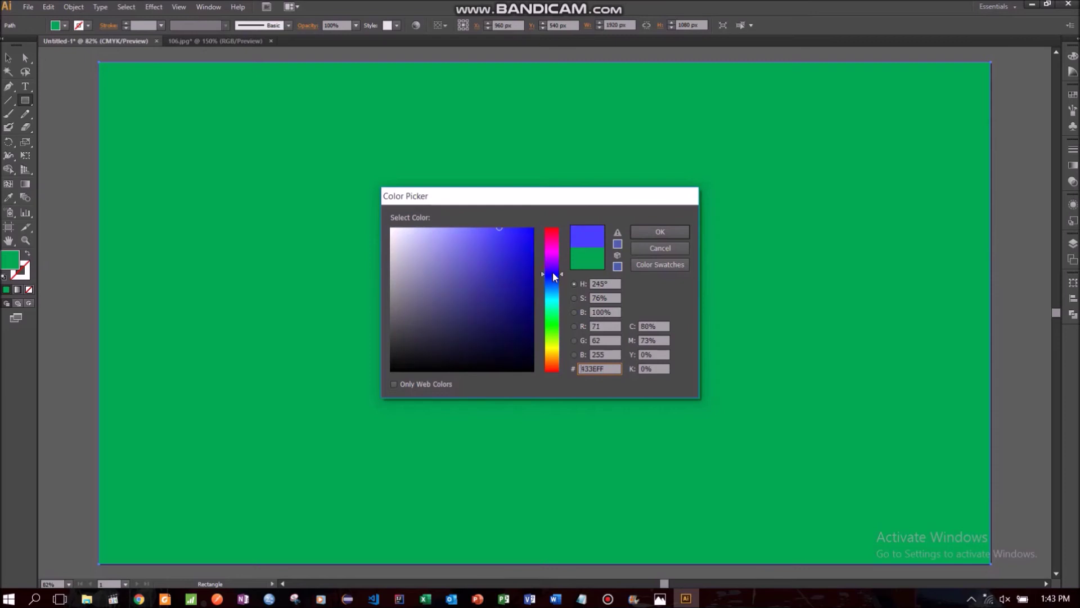
pyautogui.moveTo(526, 336); pyautogui.dragTo(528, 349)
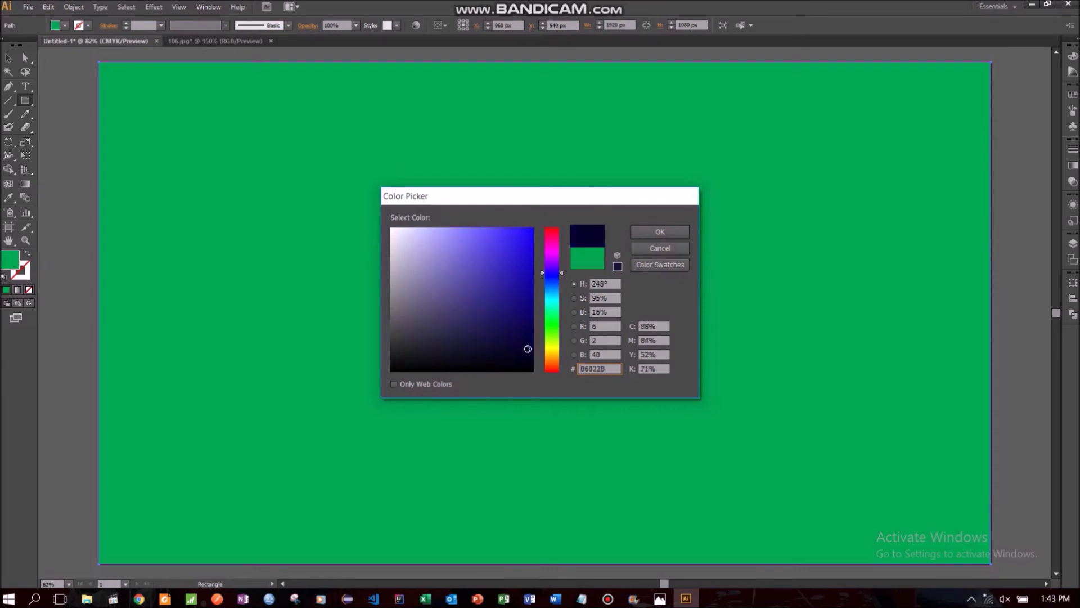
pyautogui.click(642, 235)
# Send the navy rectangle to the back behind the tree and deselect it.
pyautogui.press('v')
pyautogui.rightClick(216, 200)
pyautogui.moveTo(254, 372)
pyautogui.click(442, 417)
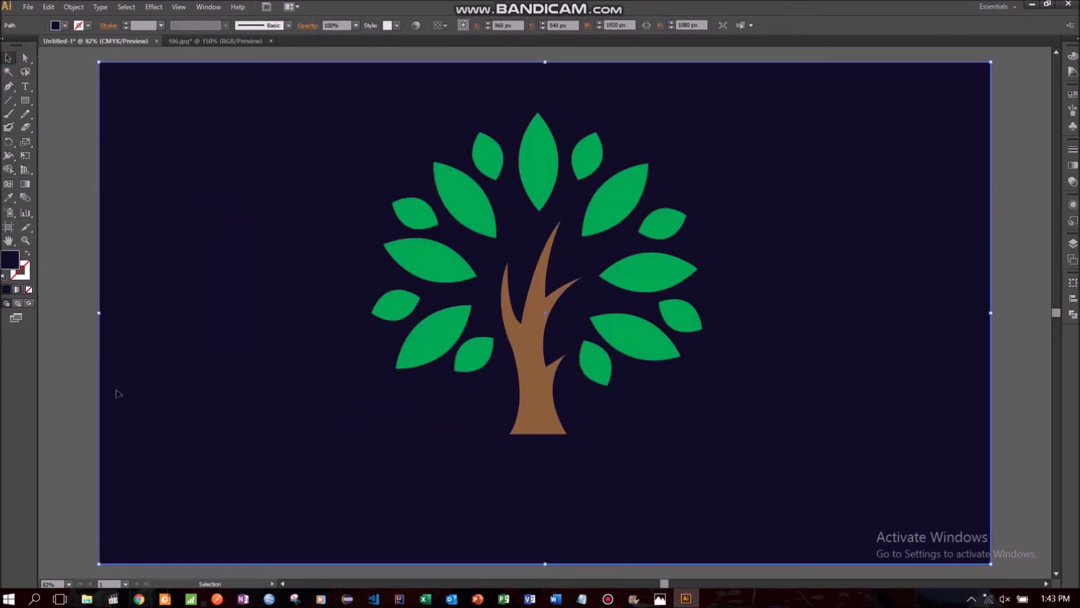
pyautogui.click(86, 373)
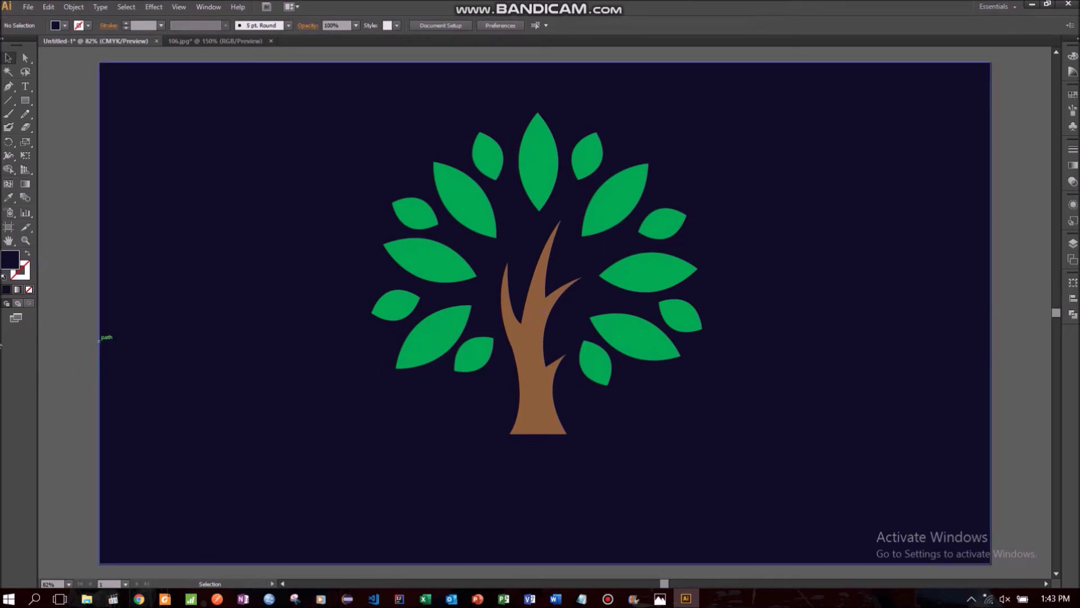
# Try a darker, near-black navy fill on the background rectangle.
pyautogui.doubleClick(8, 259)
pyautogui.moveTo(525, 350); pyautogui.dragTo(523, 363)
pyautogui.click(660, 232)
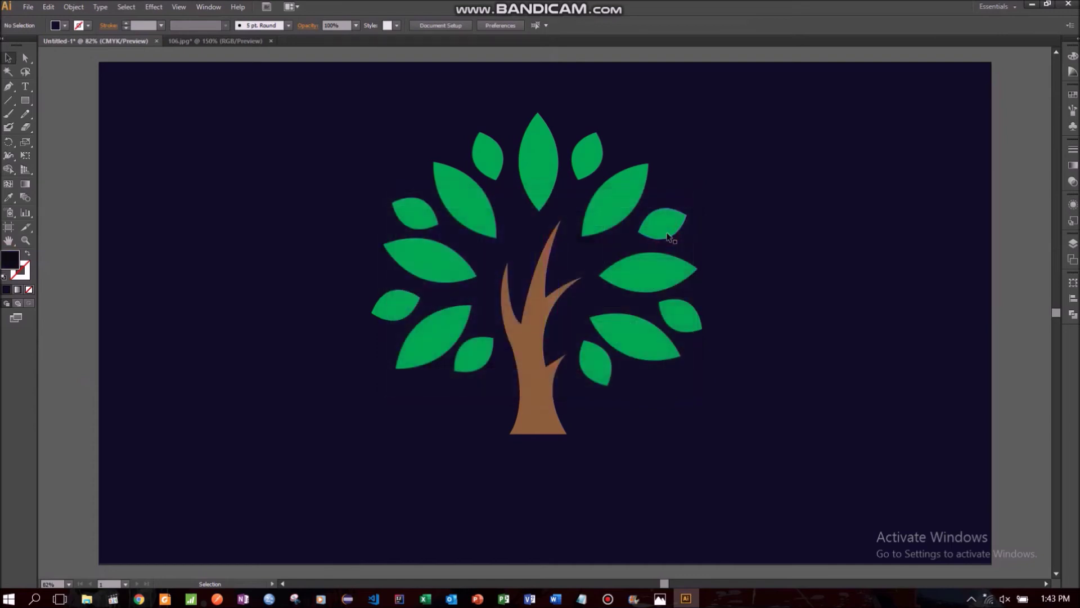
pyautogui.click(229, 234)
pyautogui.doubleClick(8, 259)
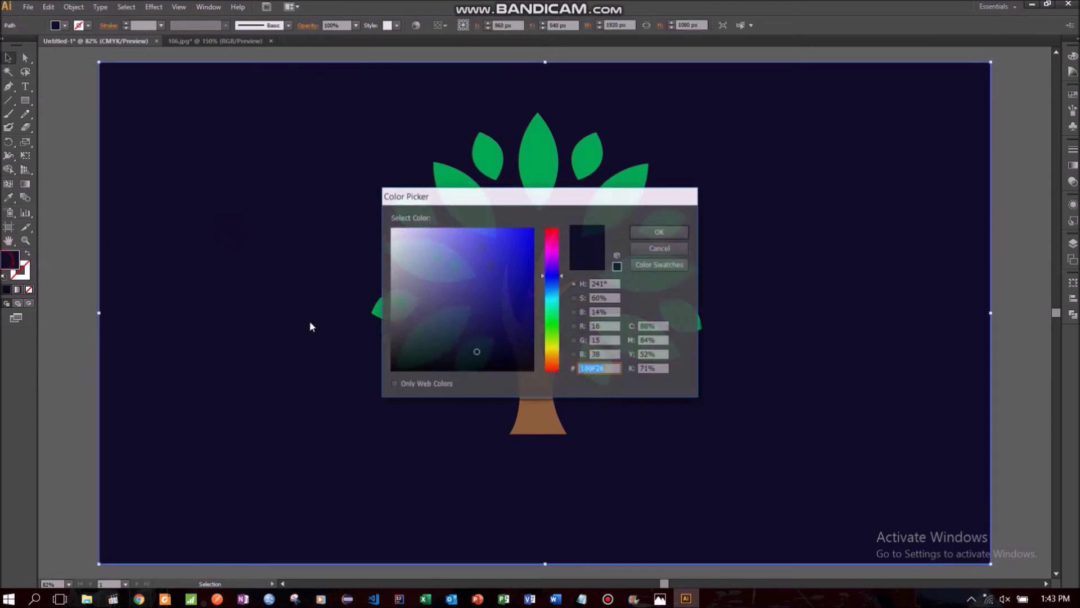
pyautogui.click(528, 359)
pyautogui.click(659, 232)
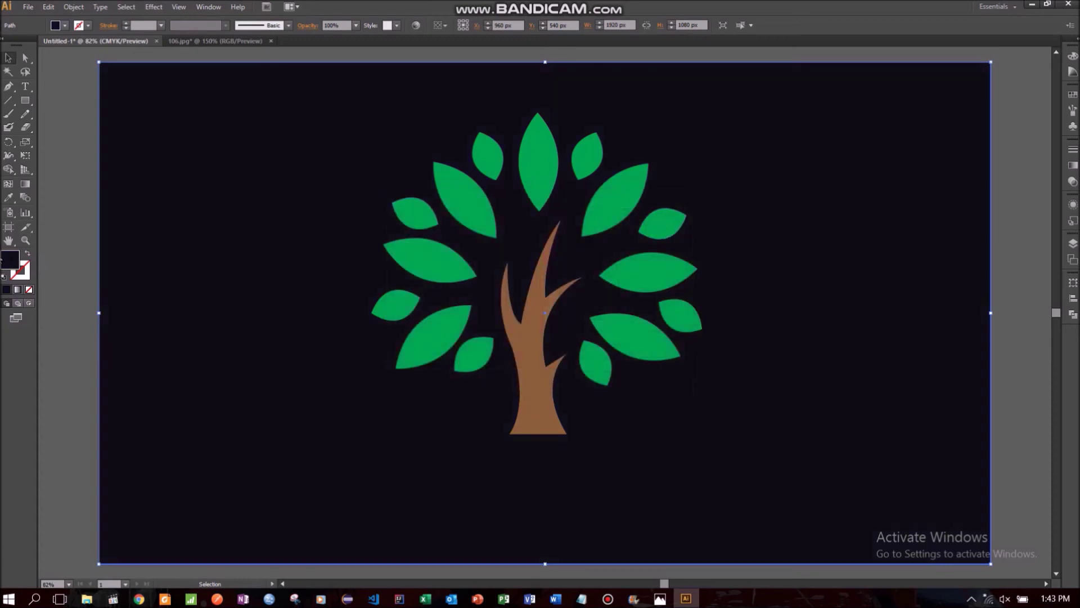
# Try a dark bluish-grey fill, #414149, on the background rectangle.
pyautogui.doubleClick(10, 259)
pyautogui.click(401, 328)
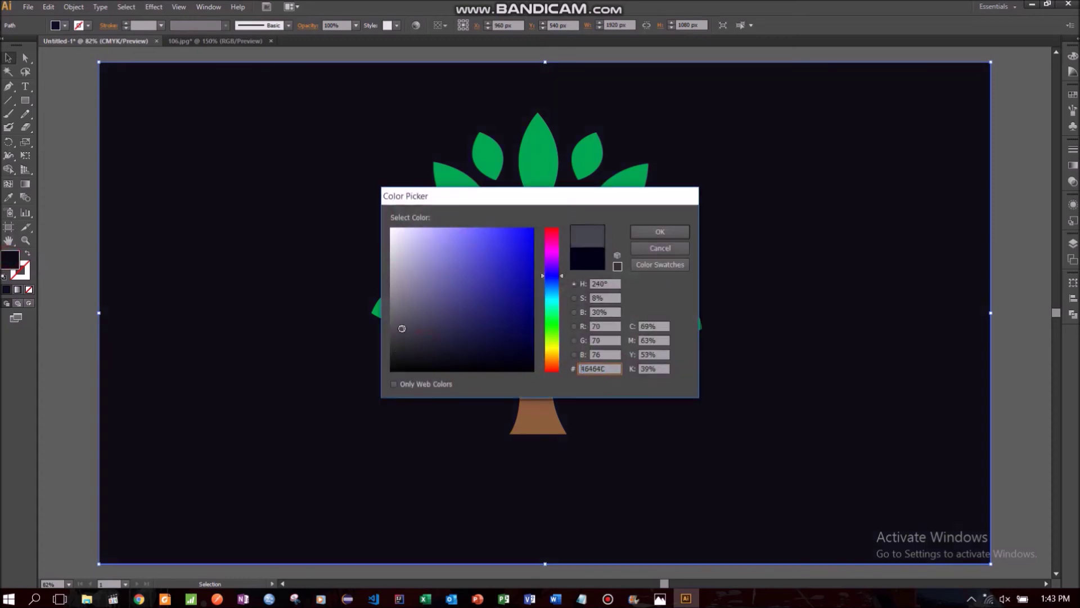
pyautogui.moveTo(398, 328); pyautogui.dragTo(407, 331)
pyautogui.click(658, 232)
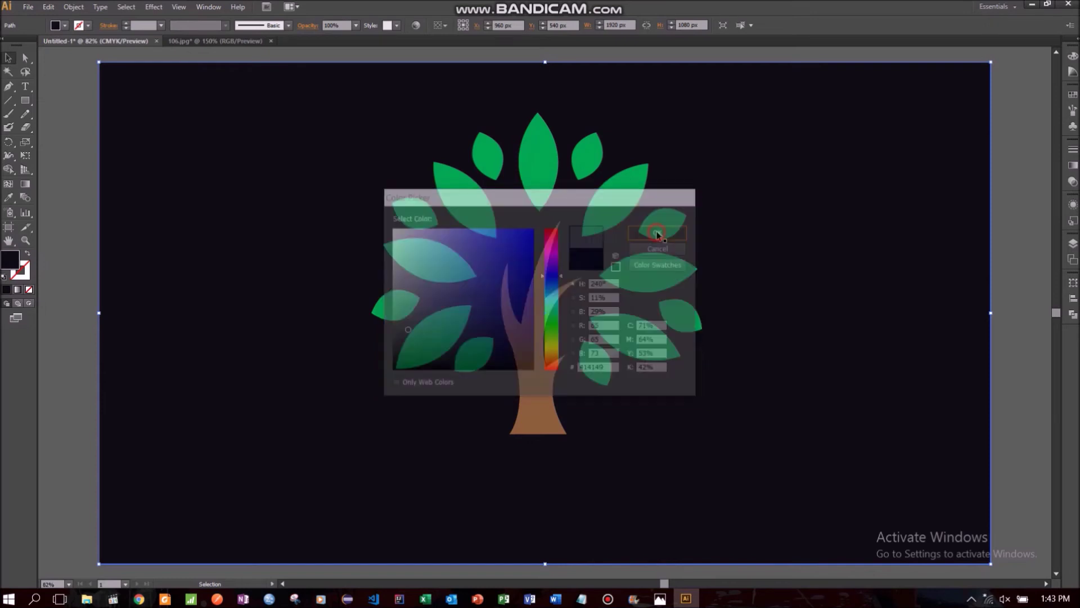
# Undo the grey and near-black fill changes on the background rectangle, and leave nothing selected.
pyautogui.rightClick(204, 241)
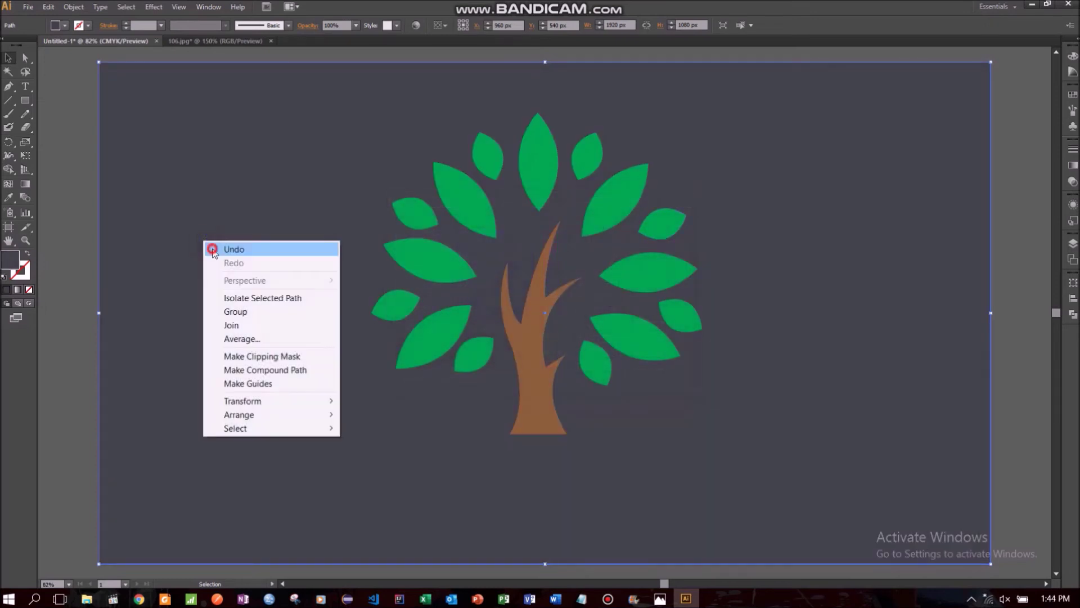
pyautogui.click(219, 251)
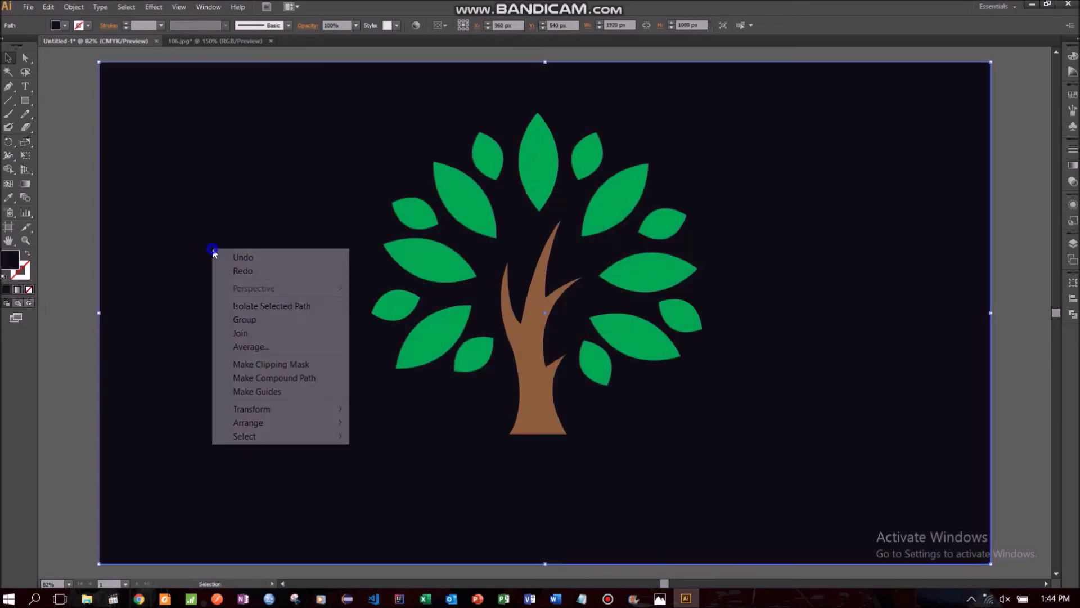
pyautogui.click(85, 235)
pyautogui.scroll(-1, 819, 280)
pyautogui.scroll(1, 819, 279)
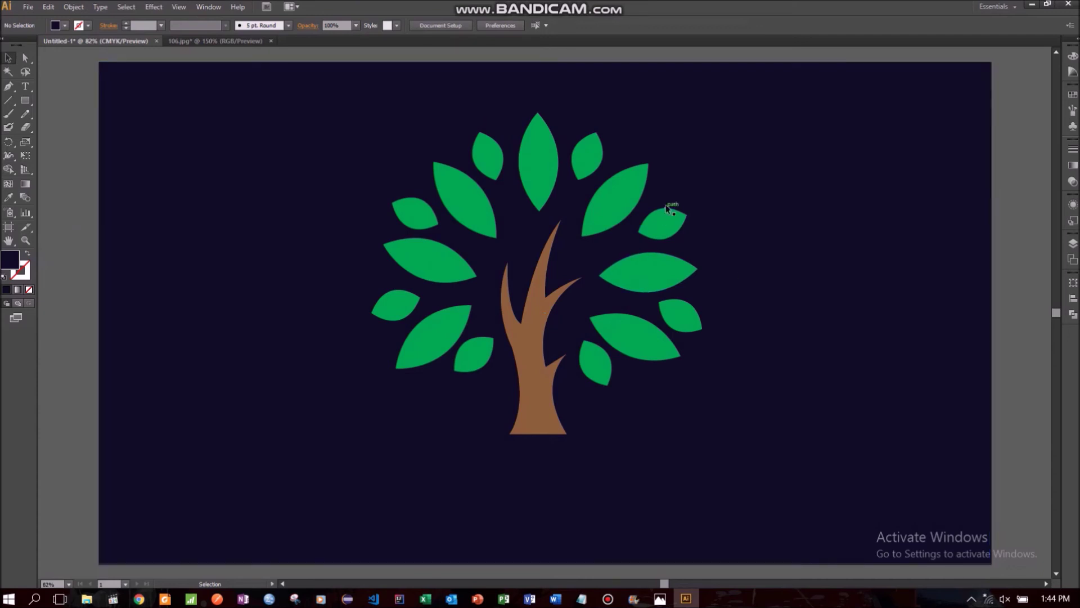
# Save the artwork for the web as a JPEG named Untitled-1343.jpg in the Fiverr folder.
pyautogui.click(28, 7)
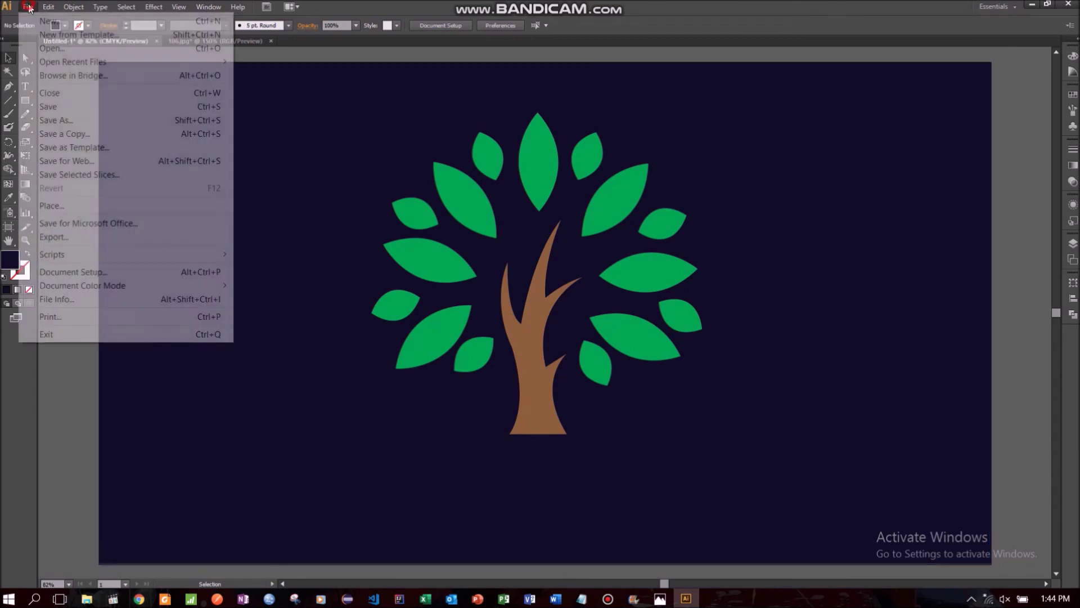
pyautogui.click(129, 161)
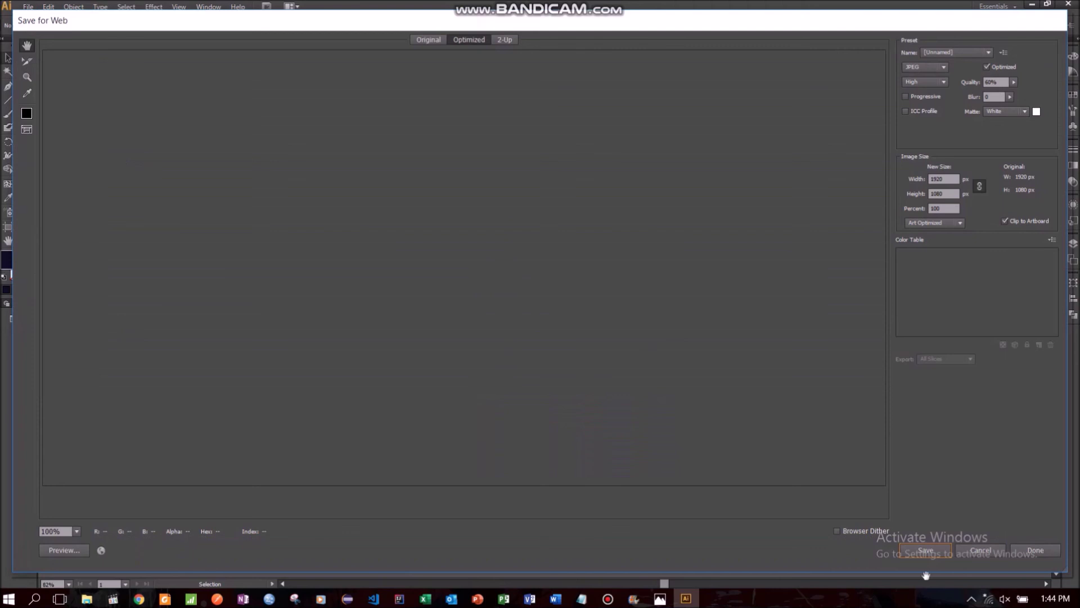
pyautogui.click(924, 551)
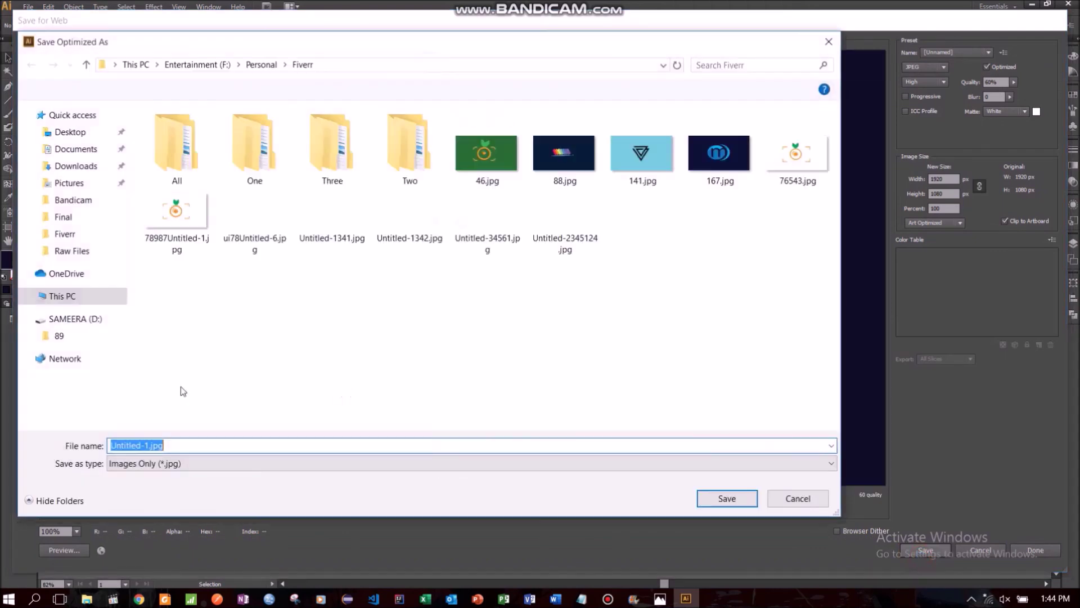
pyautogui.click(148, 445)
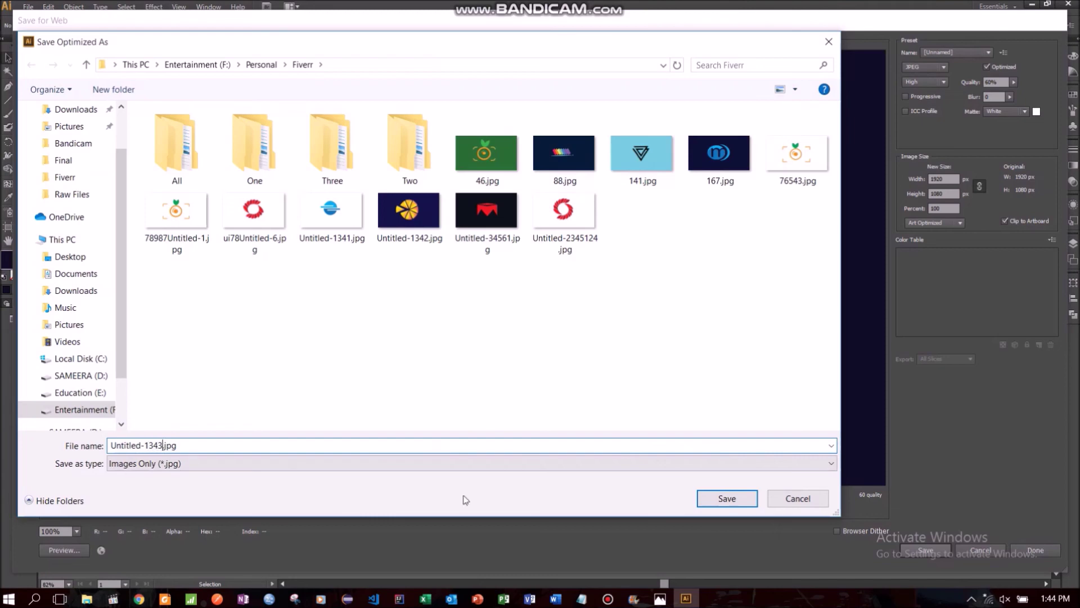
pyautogui.click(721, 499)
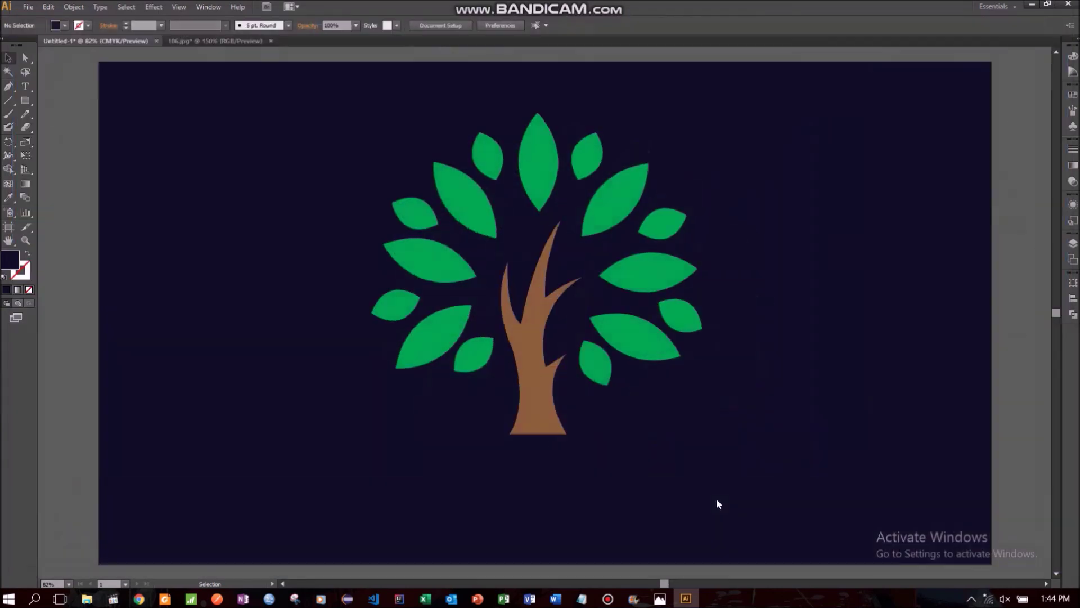